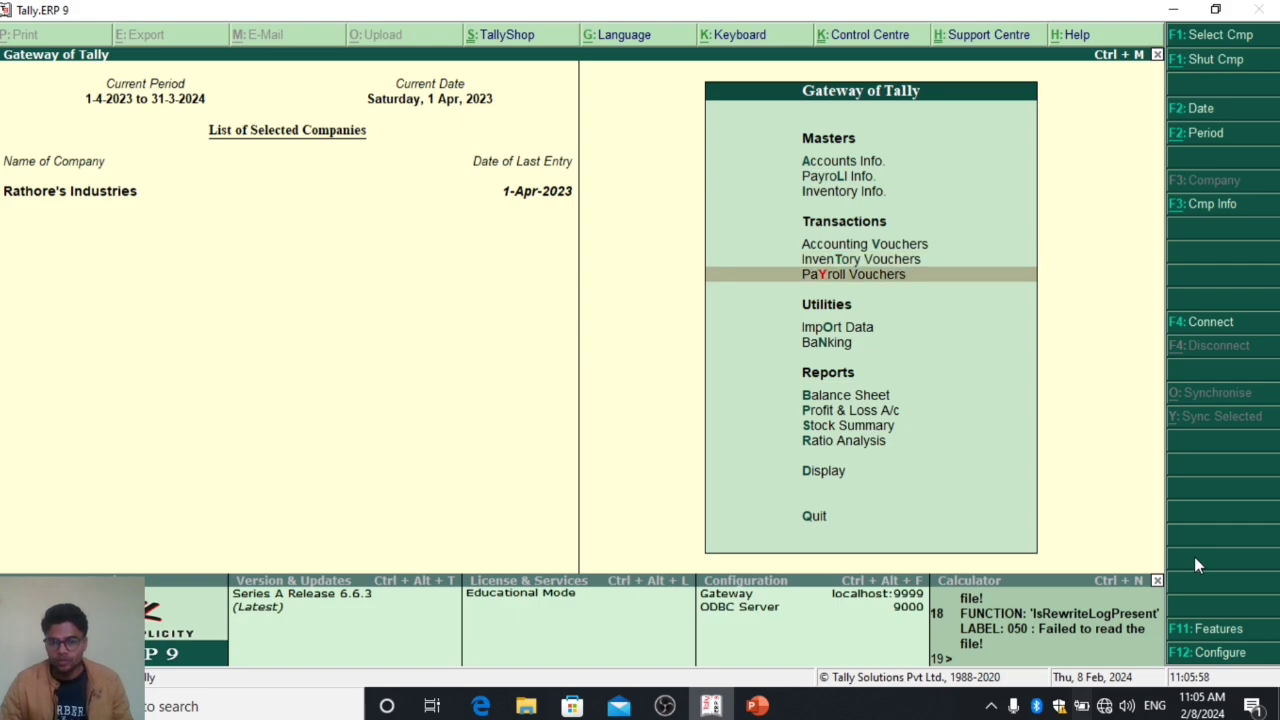
Open a new attendance voucher and set its Auto Fill to voucher date 1-5-2023 for All Items
key(Return)
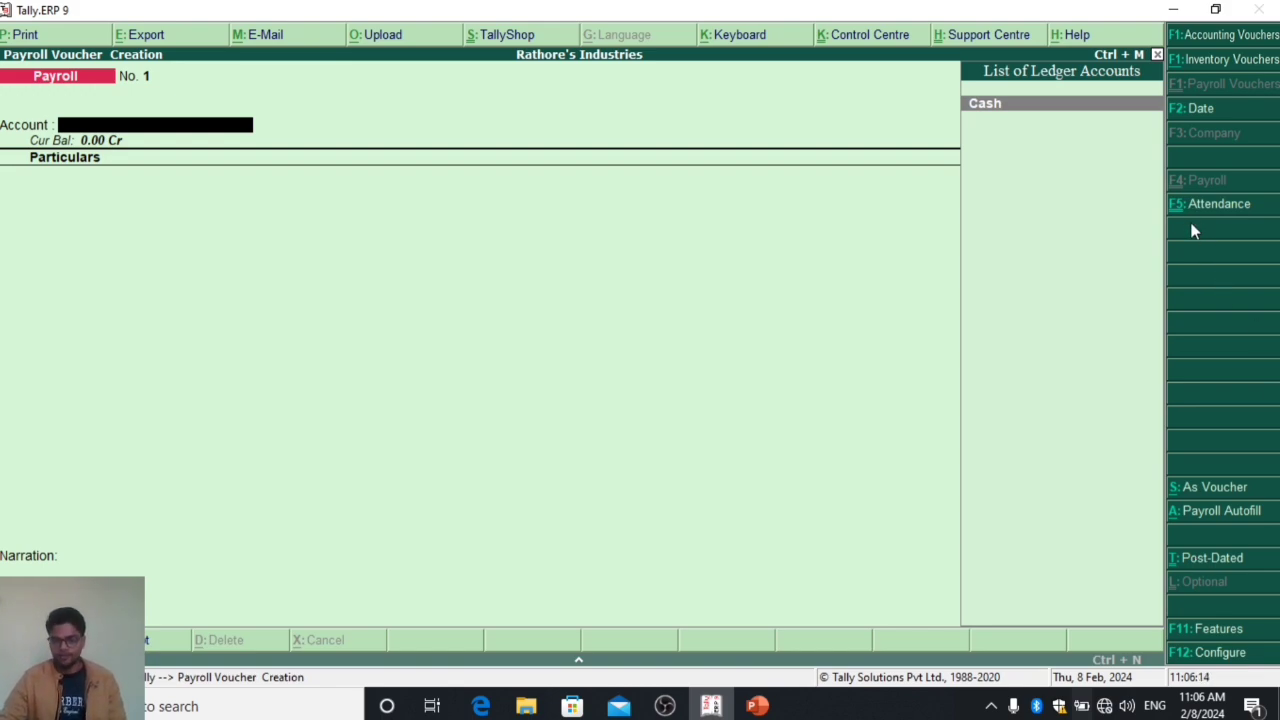
key(F5)
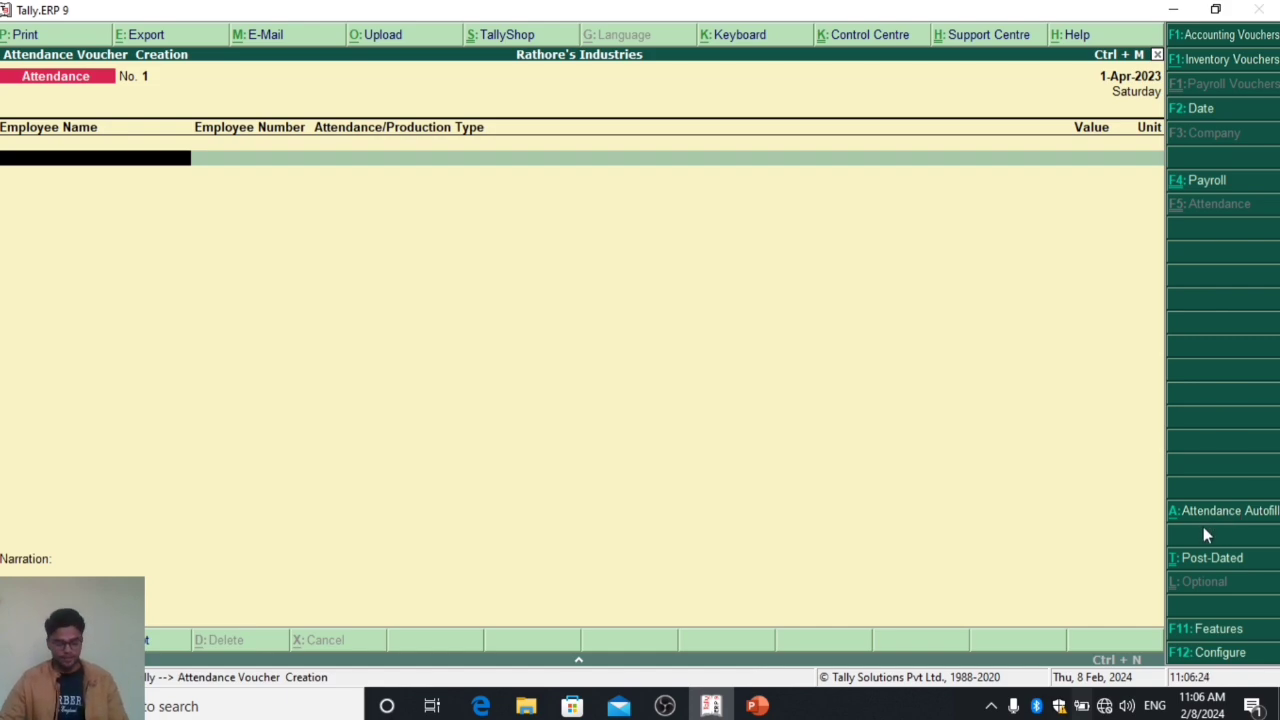
key(alt+a)
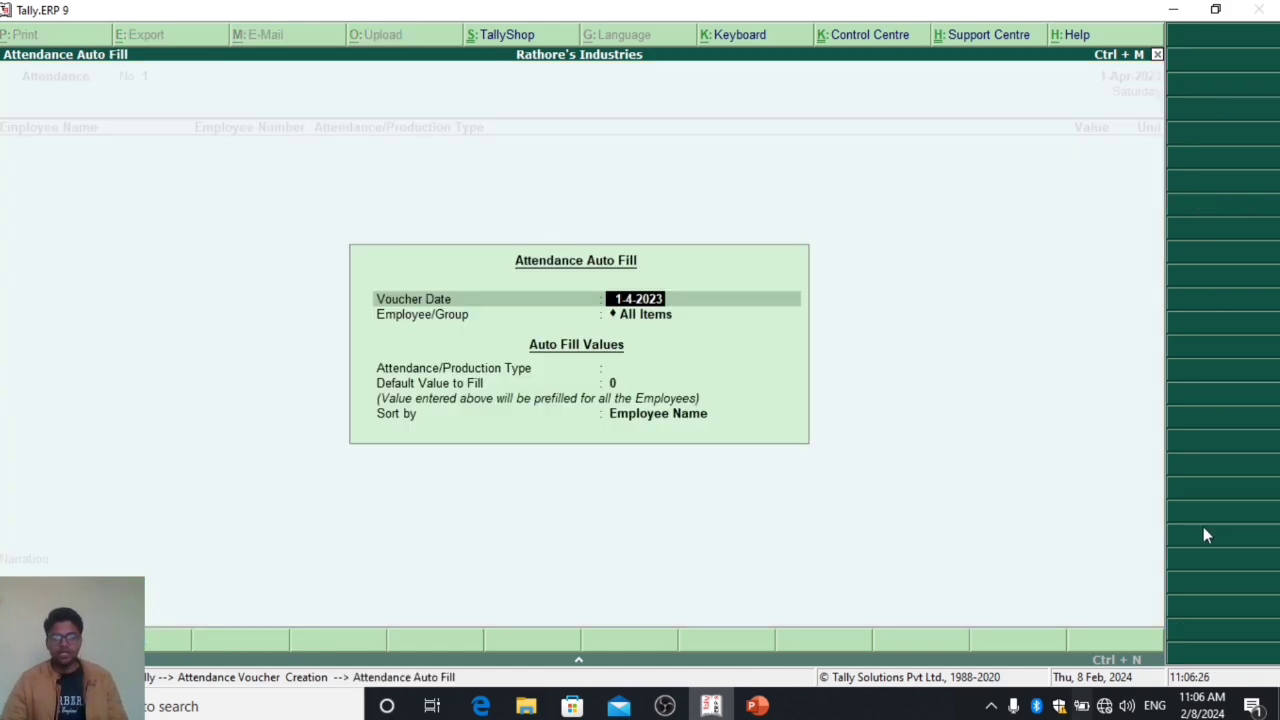
text(1)
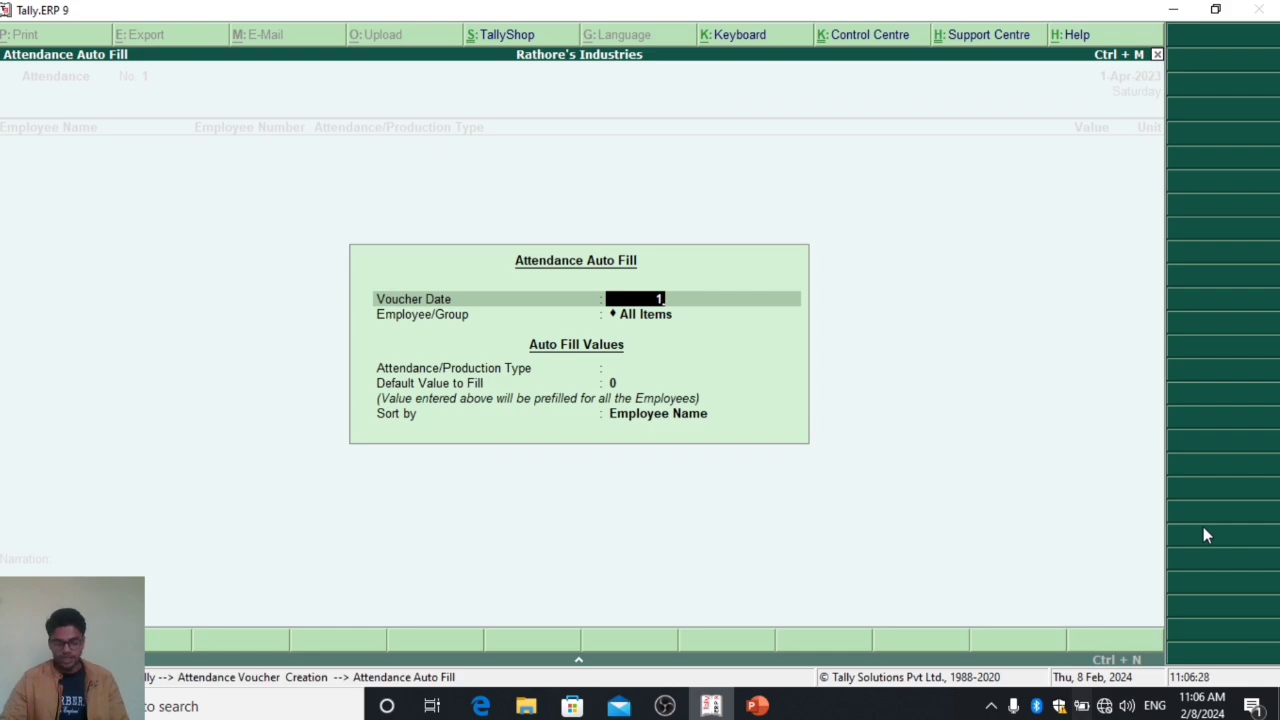
text(-5)
key(Return)
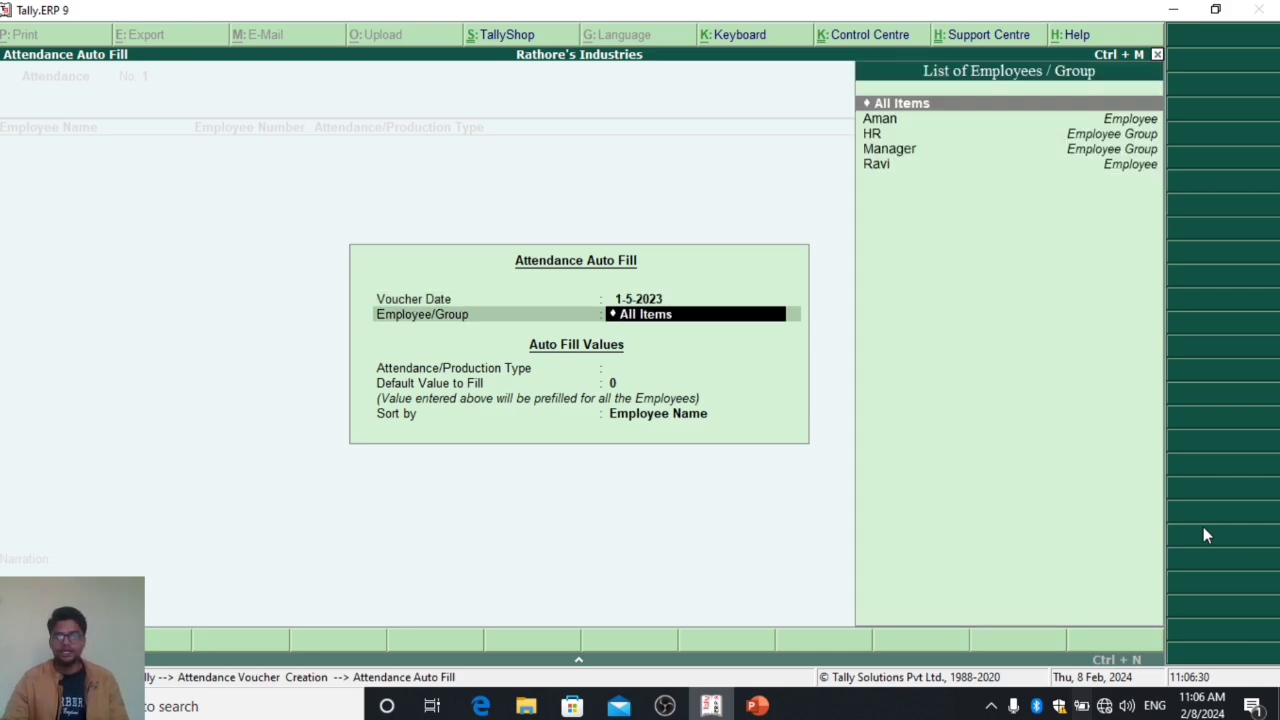
key(Down)
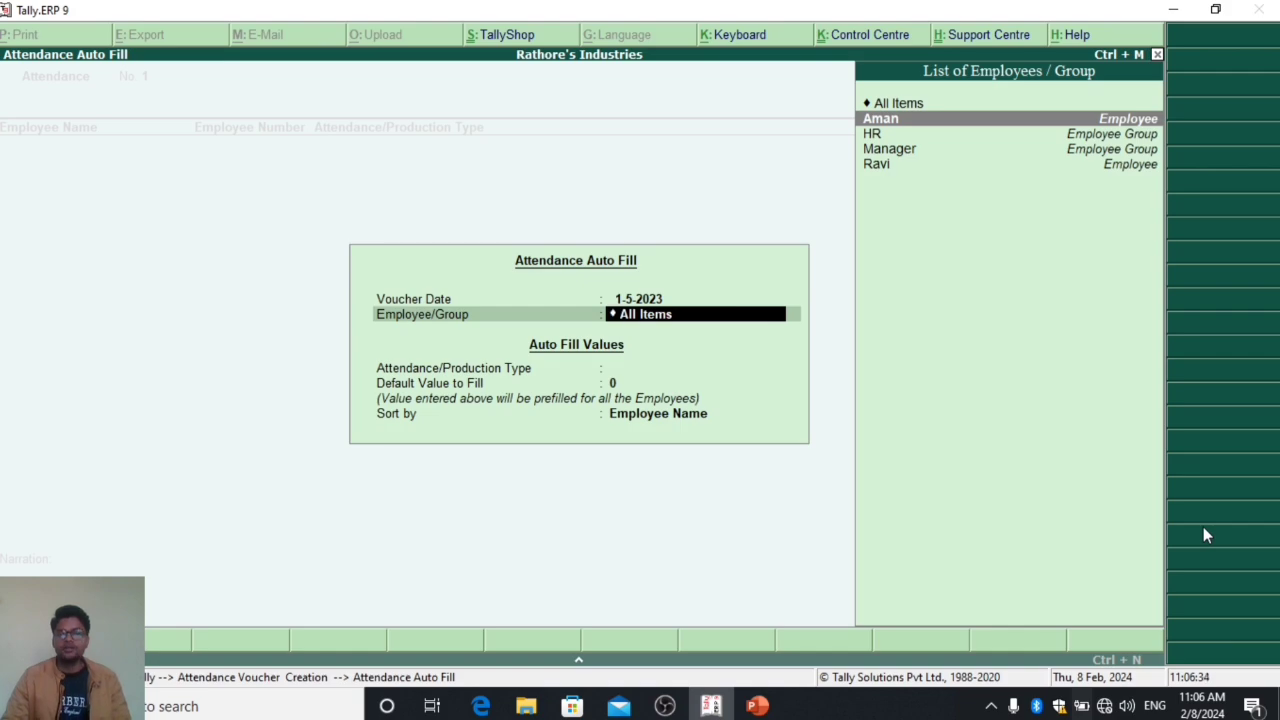
key(Up)
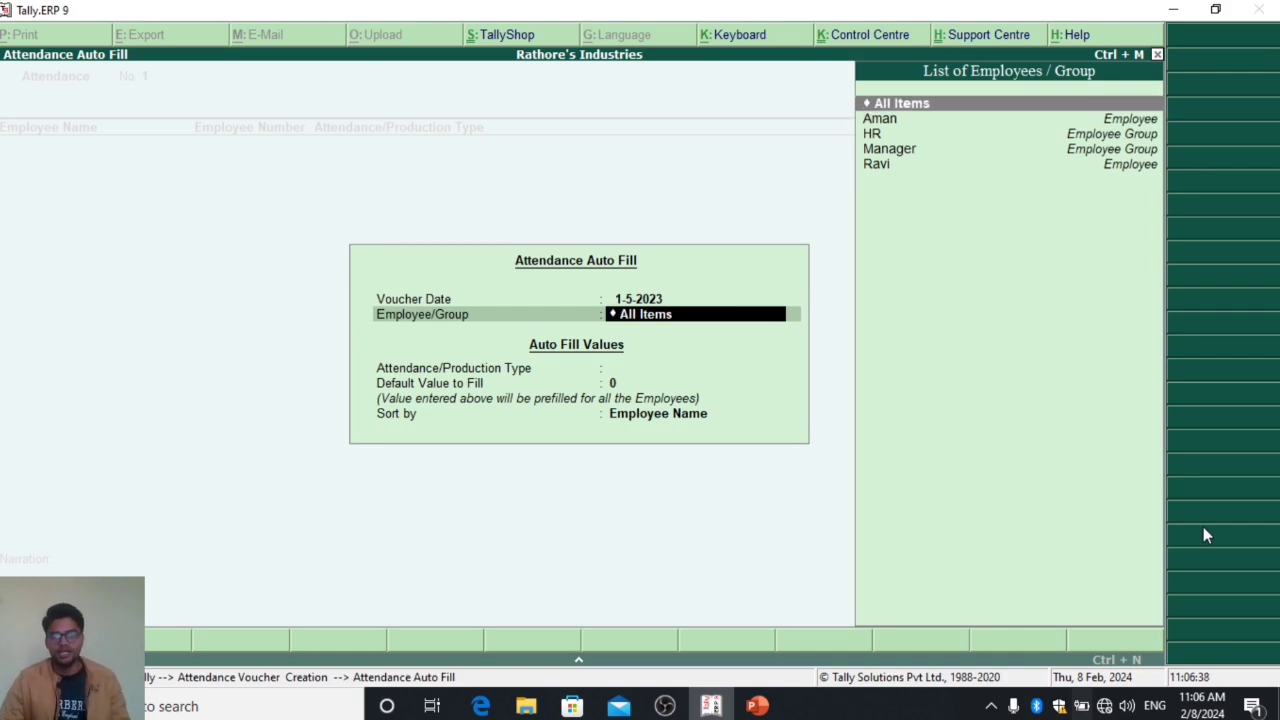
key(Return)
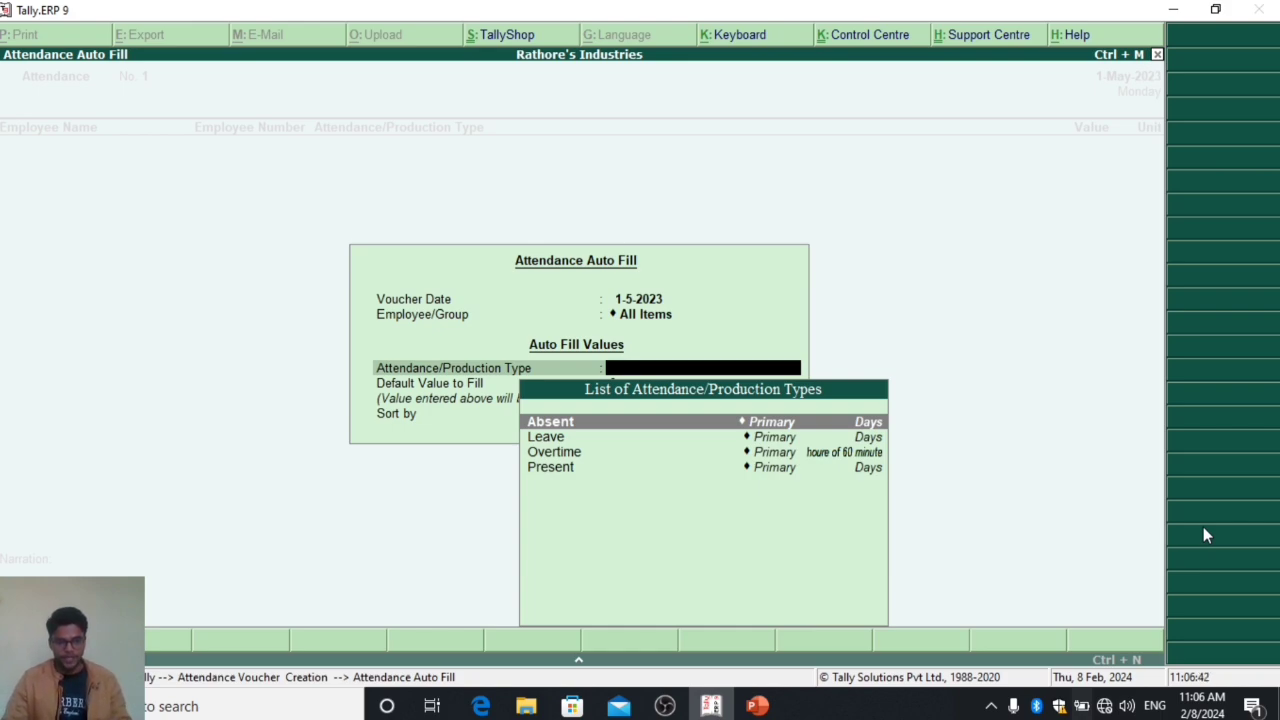
Fill the voucher with attendance type Leave and a default value of 3, sorted by Employee Name
key(Down)
key(Return)
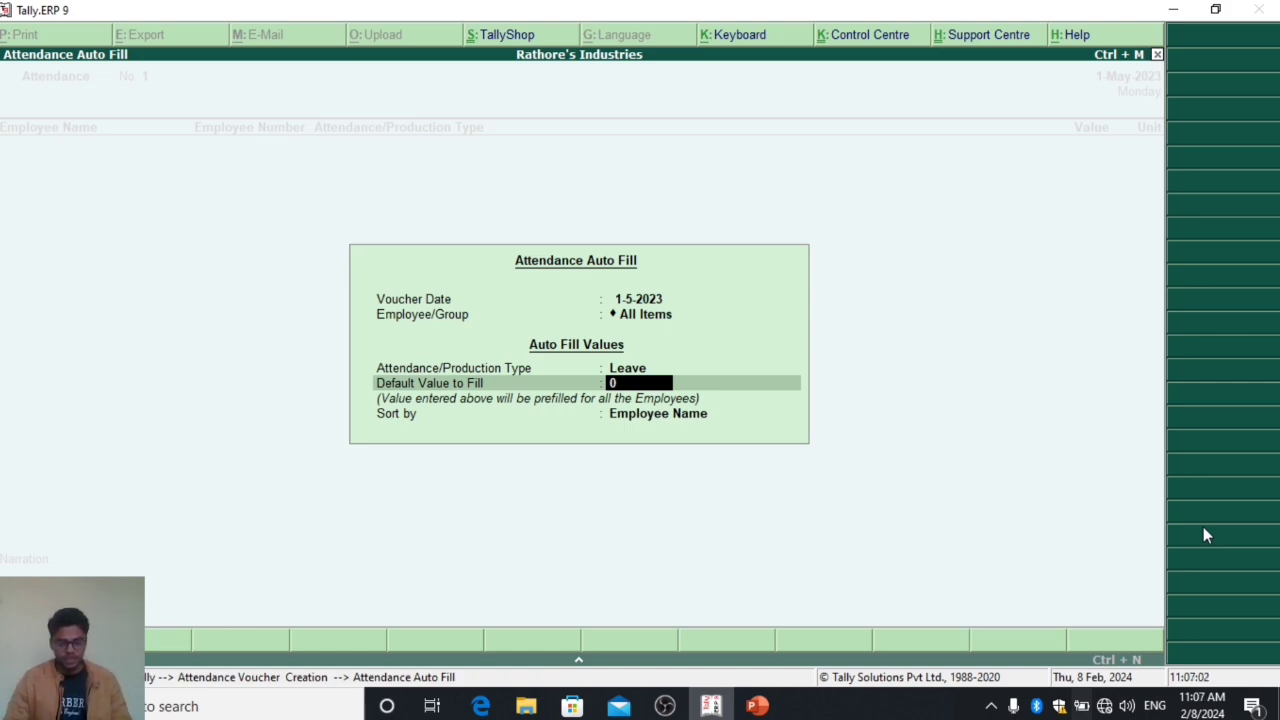
text(3)
key(Return)
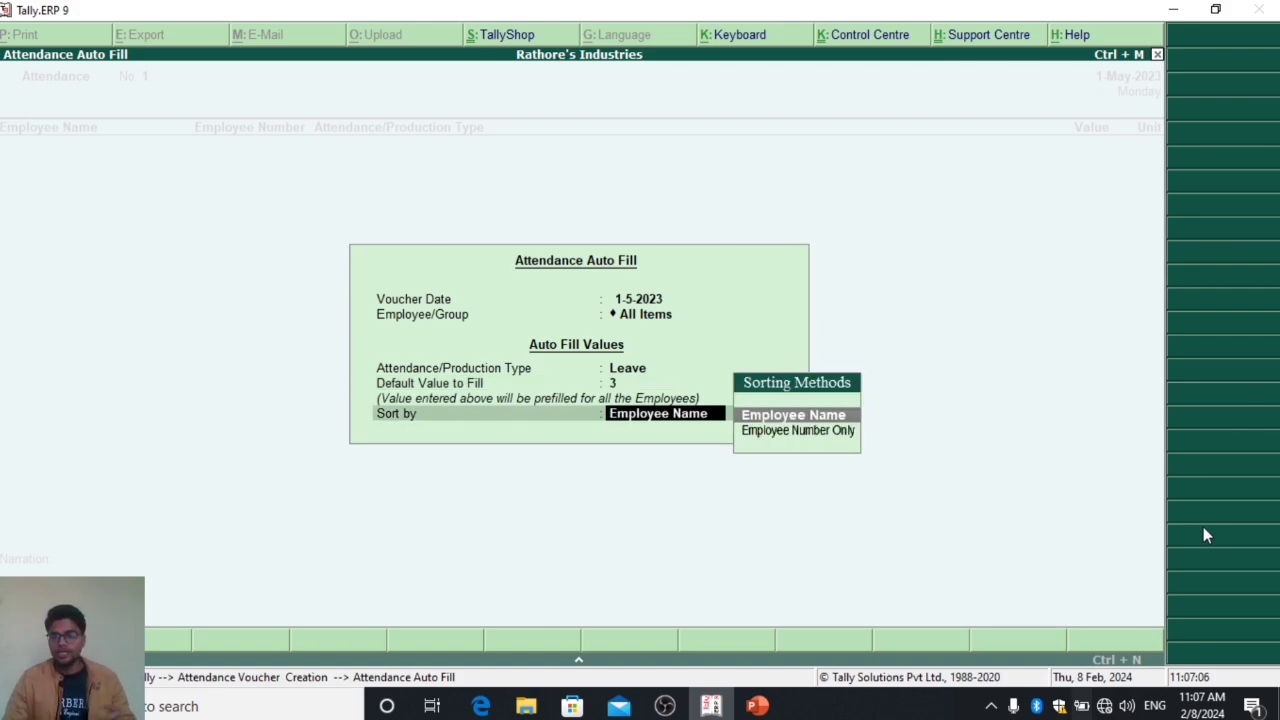
key(Return)
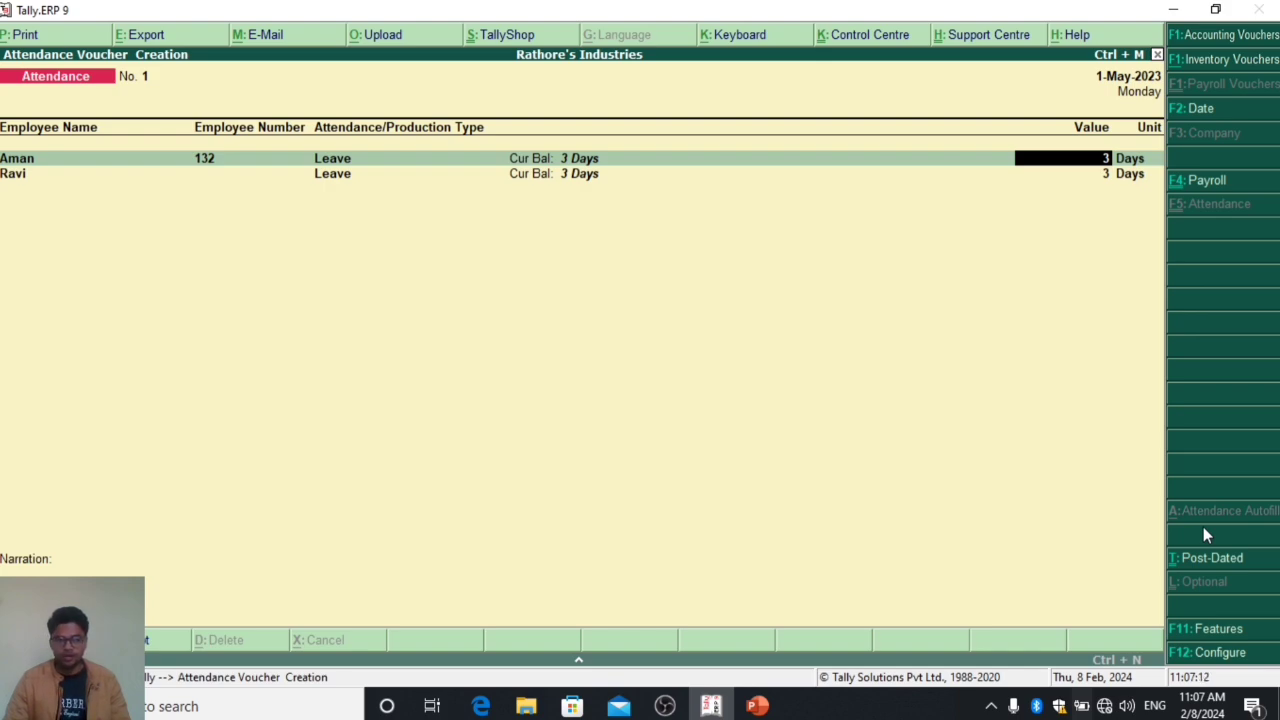
Set the second employee's leave to 4 days and save the attendance voucher without a narration
key(Return)
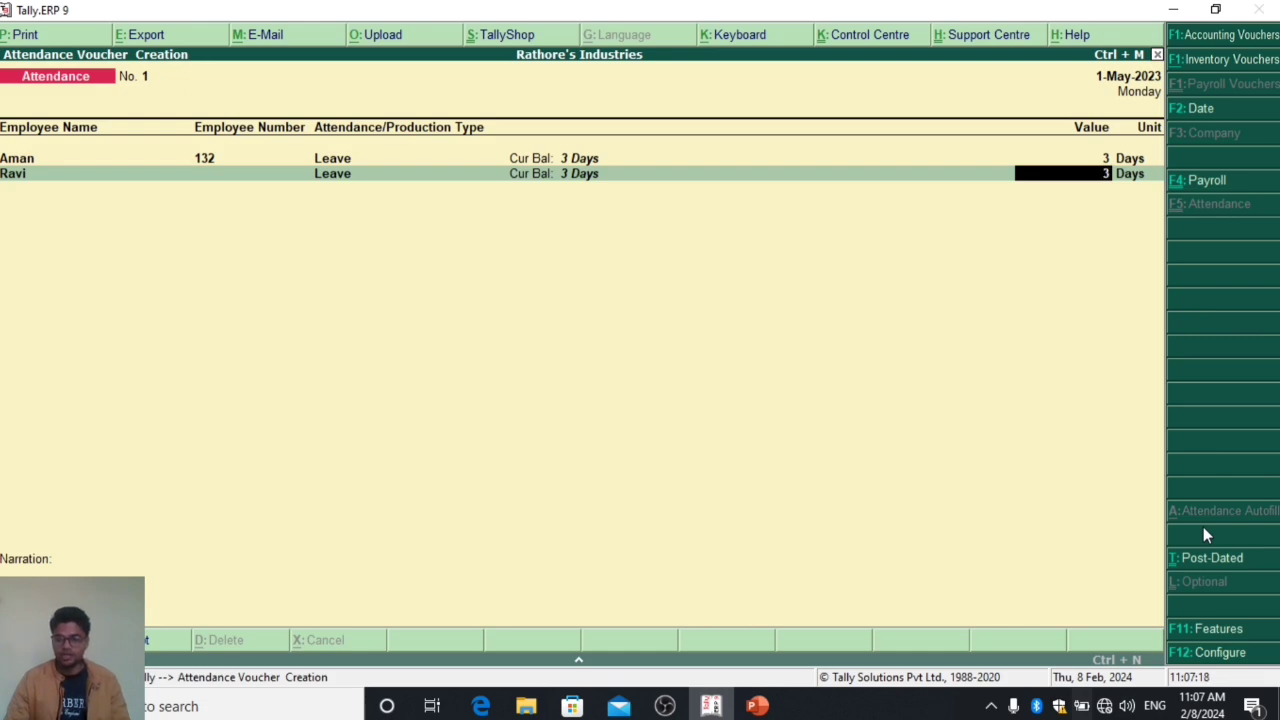
text(4)
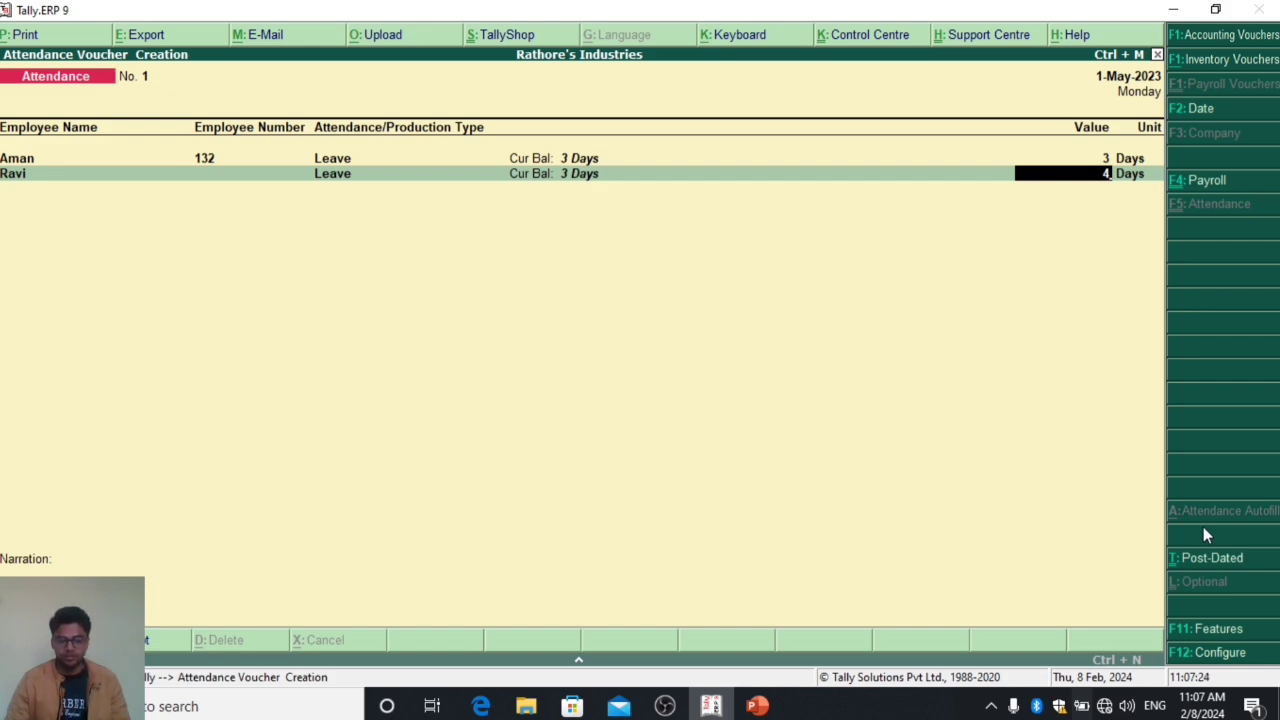
key(Return)
key(Return)
key(Return)
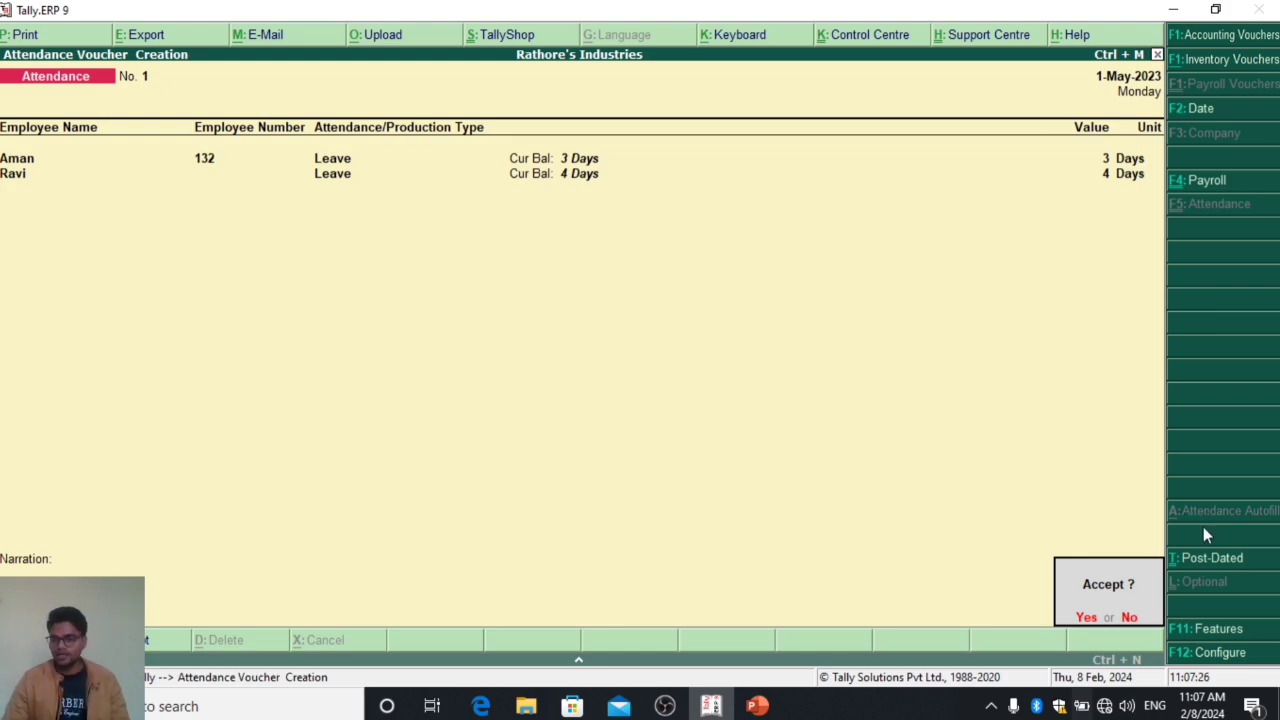
key(Return)
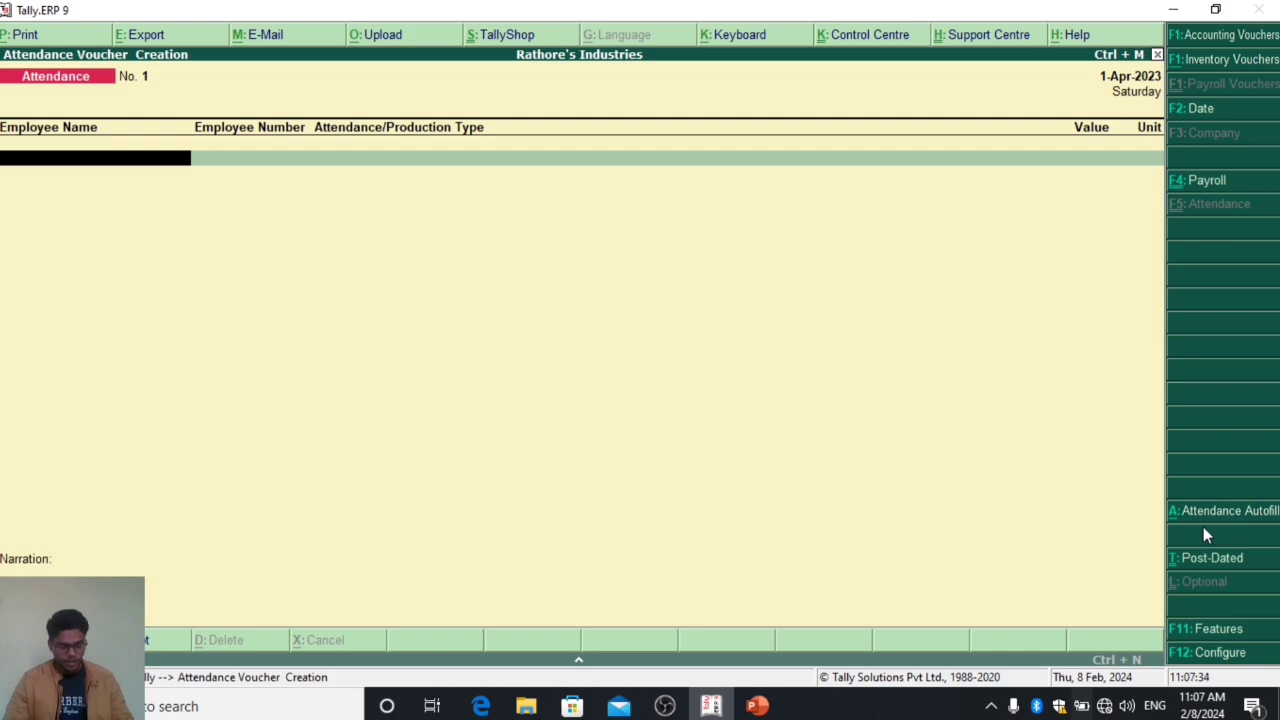
Start Attendance Auto Fill for the next voucher with date 1-5-2023 and employee group All Items
key(alt+a)
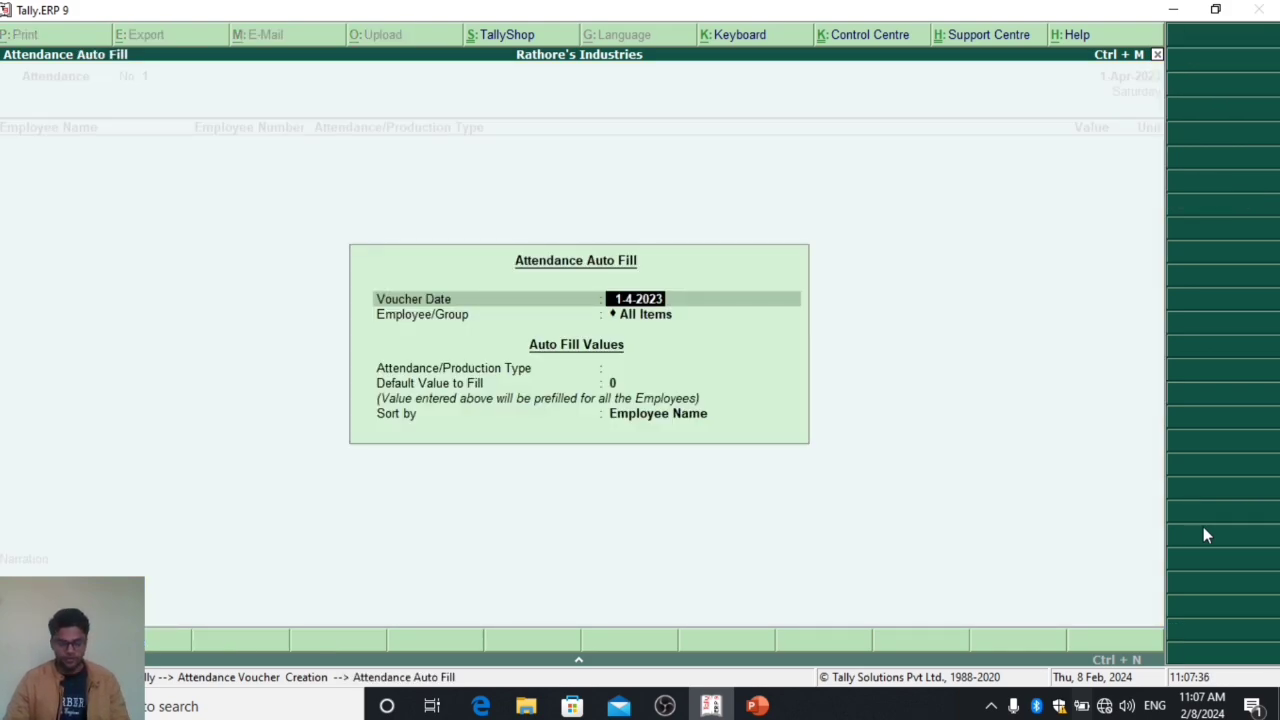
text(1-5)
key(Return)
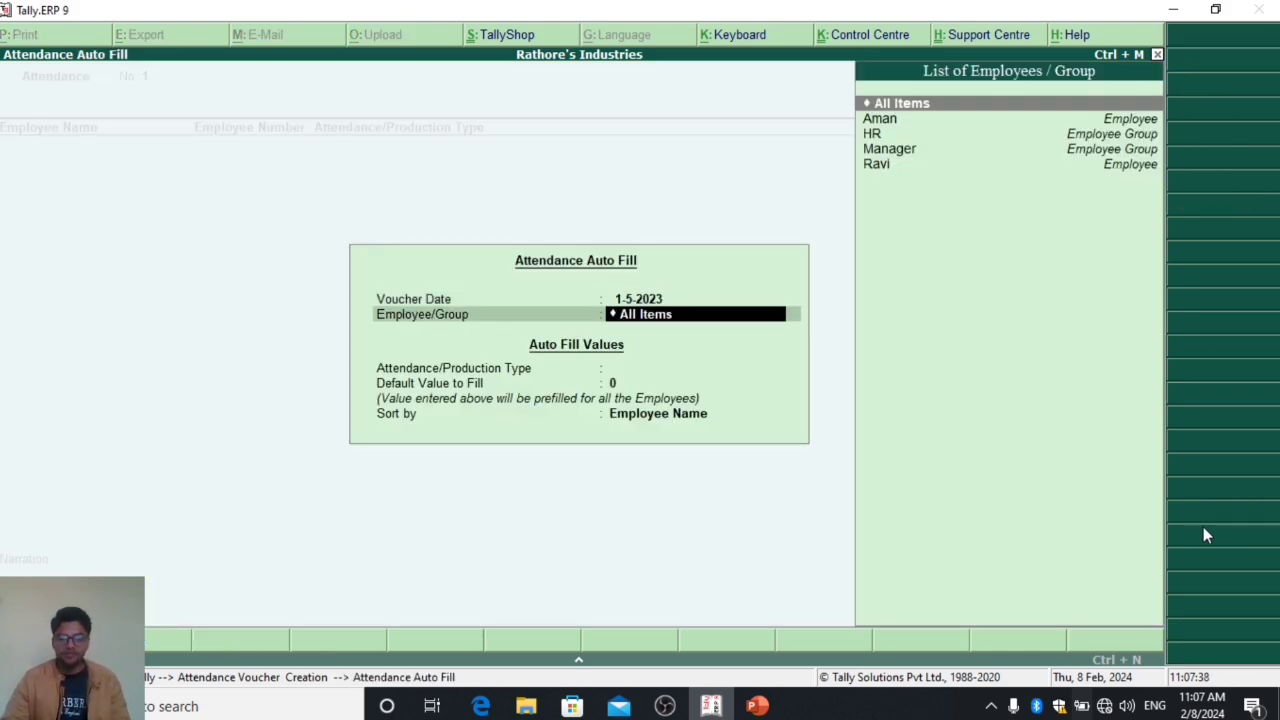
key(Down)
key(Up)
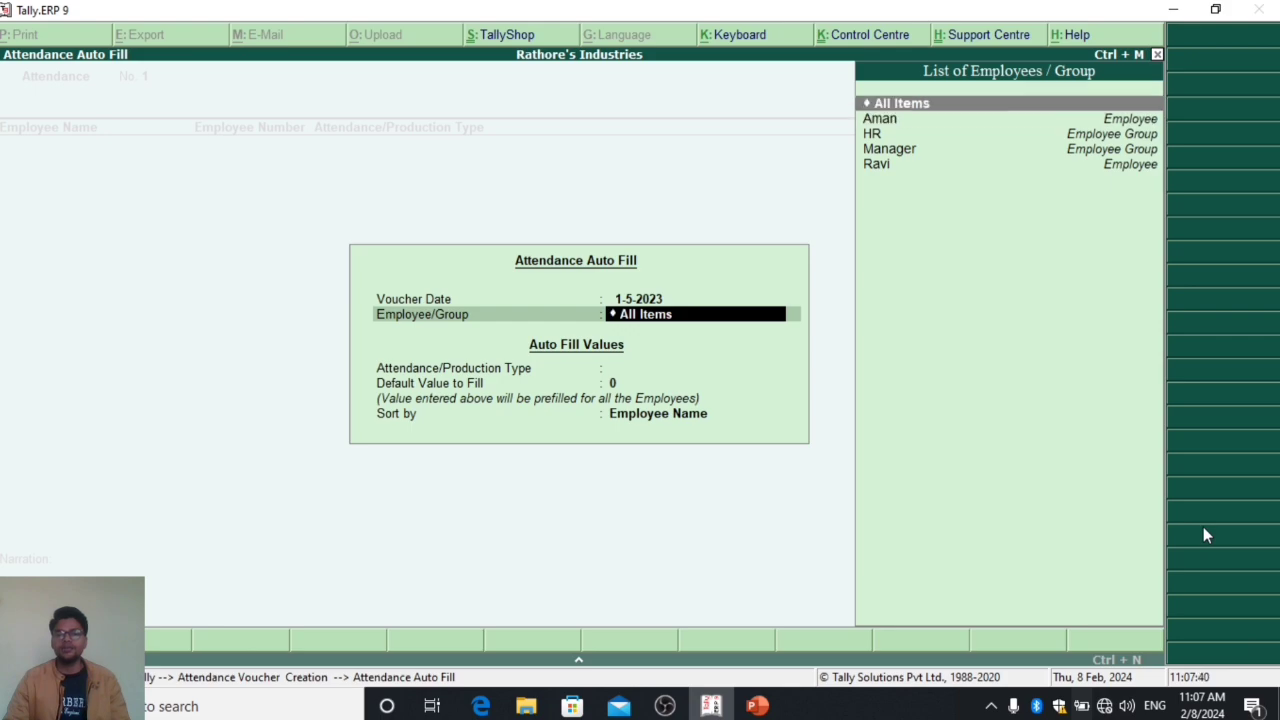
key(Return)
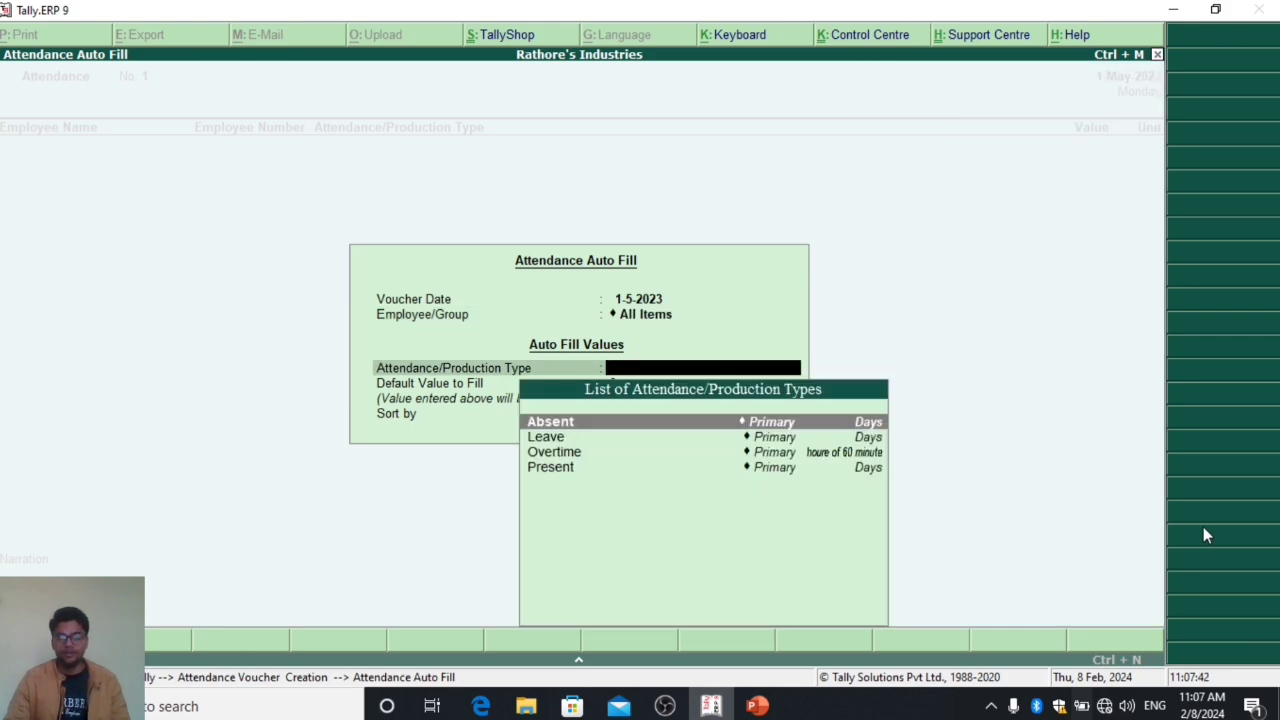
Fill the voucher with attendance type Absent and a default value of 5, sorted by Employee Name
key(Down)
key(Down)
key(Down)
key(Up)
key(Up)
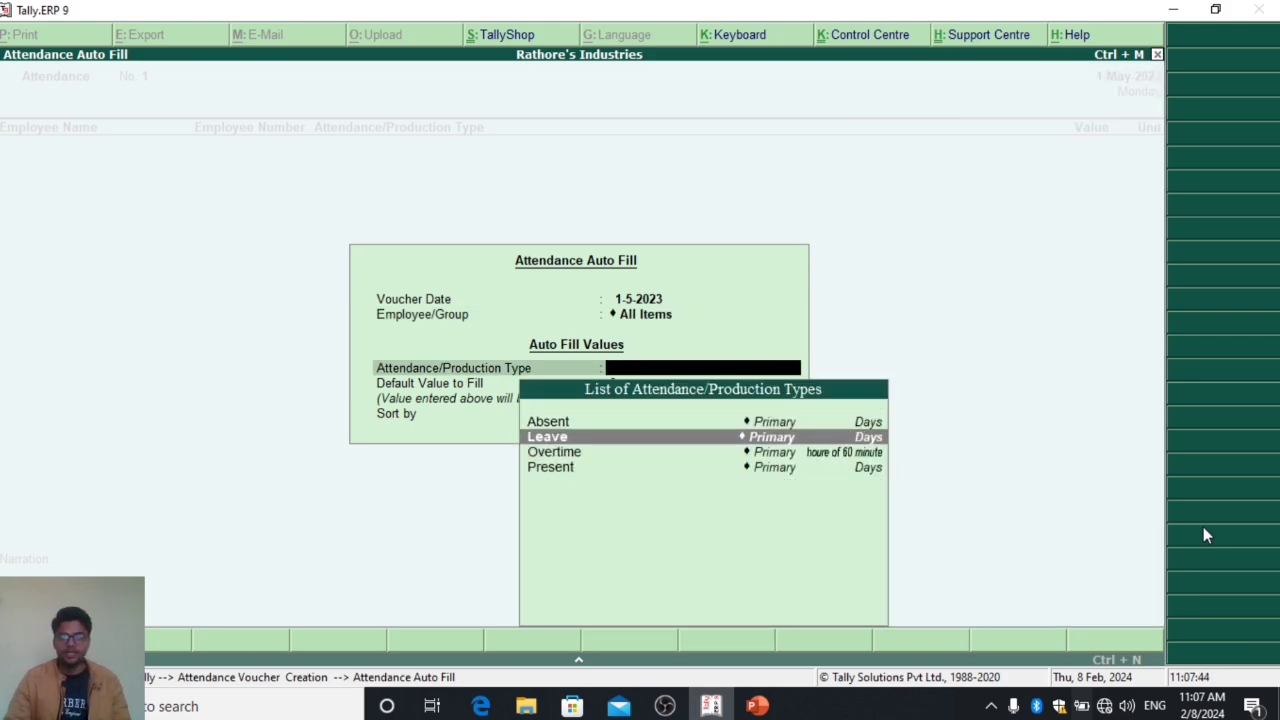
key(Up)
key(Return)
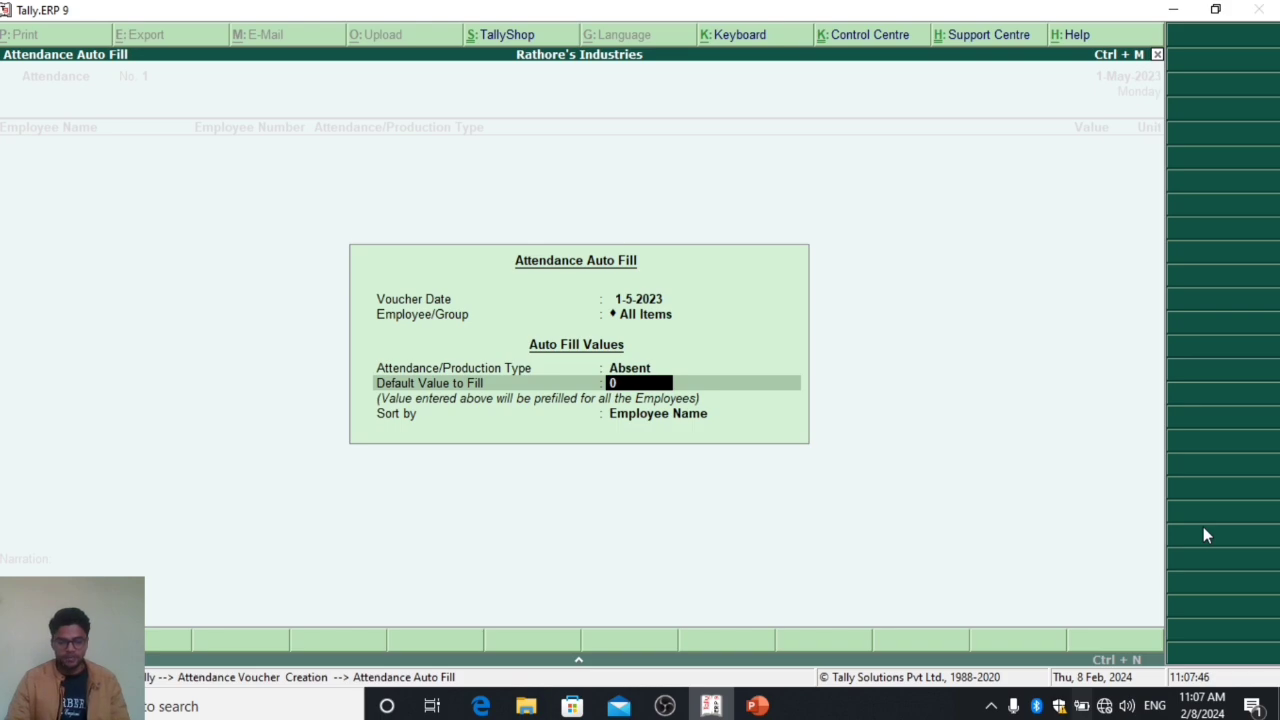
key(Return)
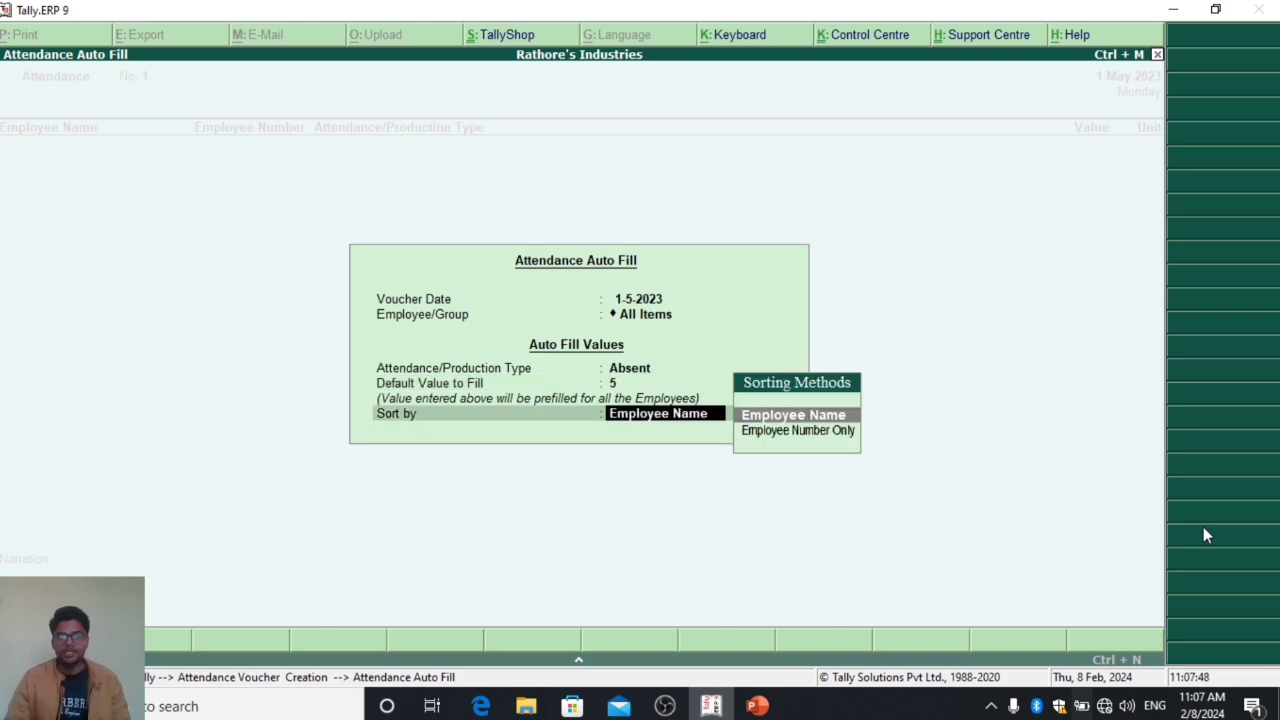
key(Return)
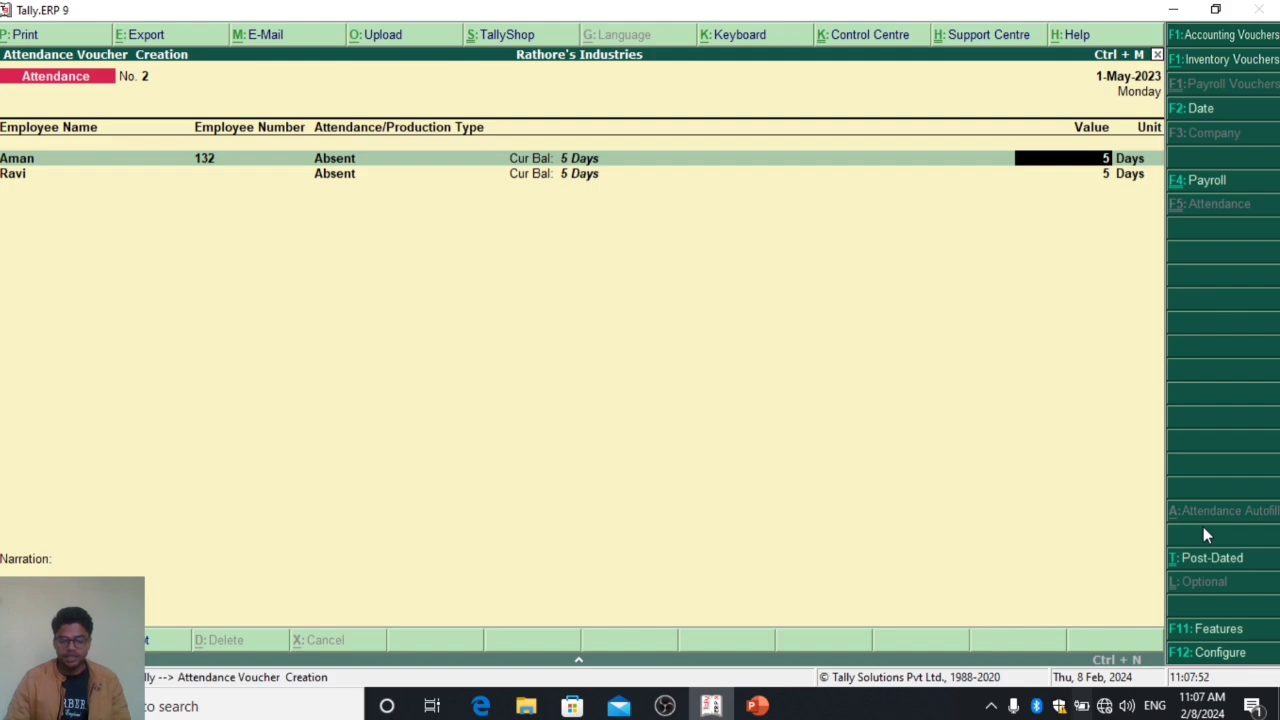
Set the second employee's absence to 3 days and save the attendance voucher without a narration
key(Down)
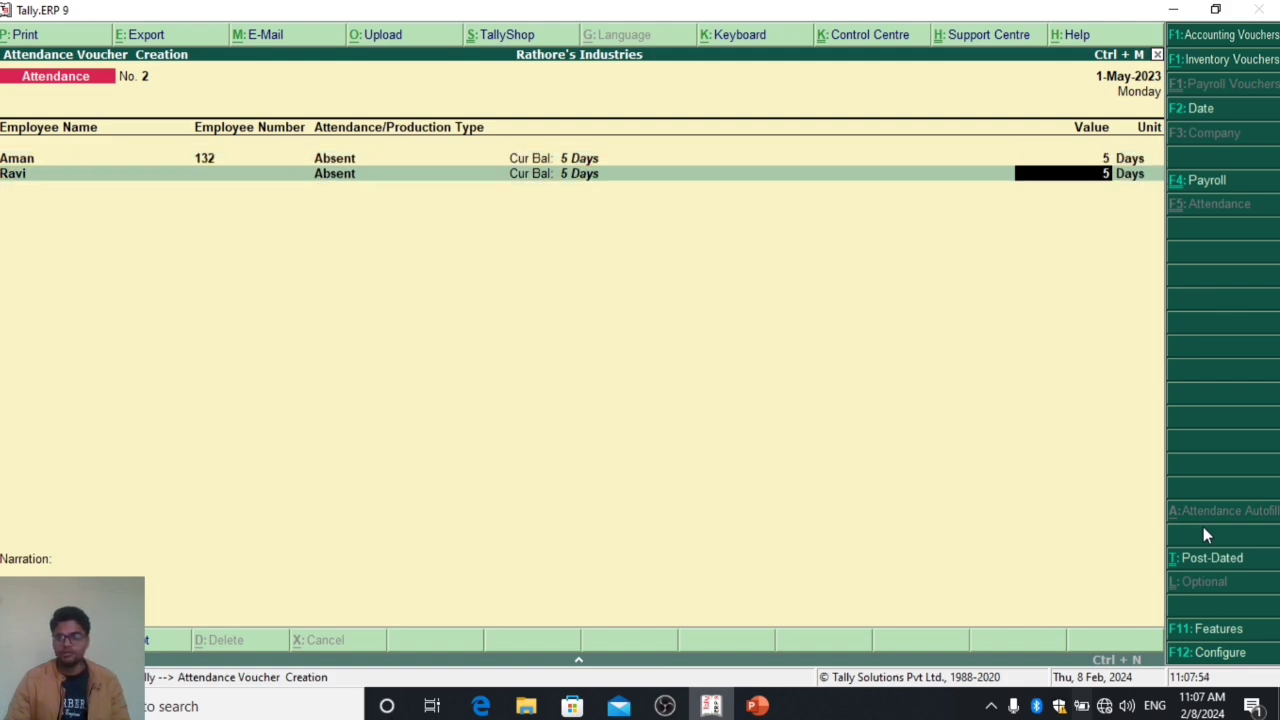
key(Return)
key(Return)
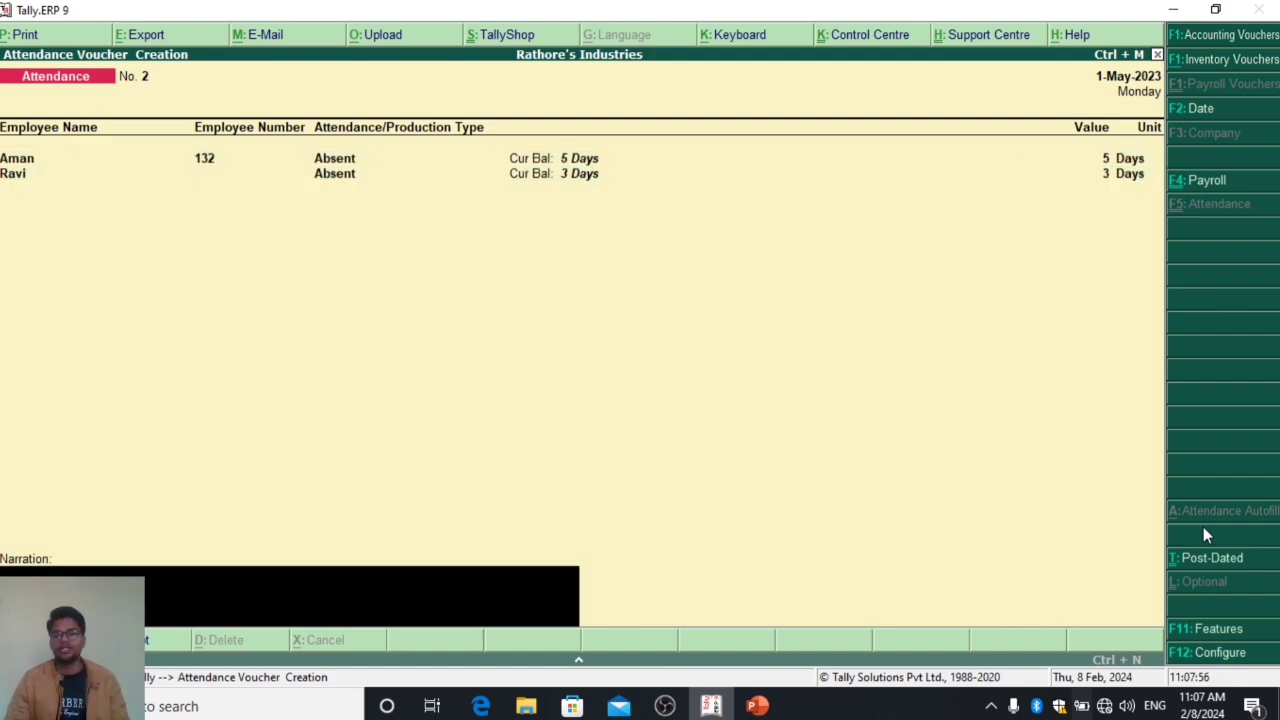
key(Return)
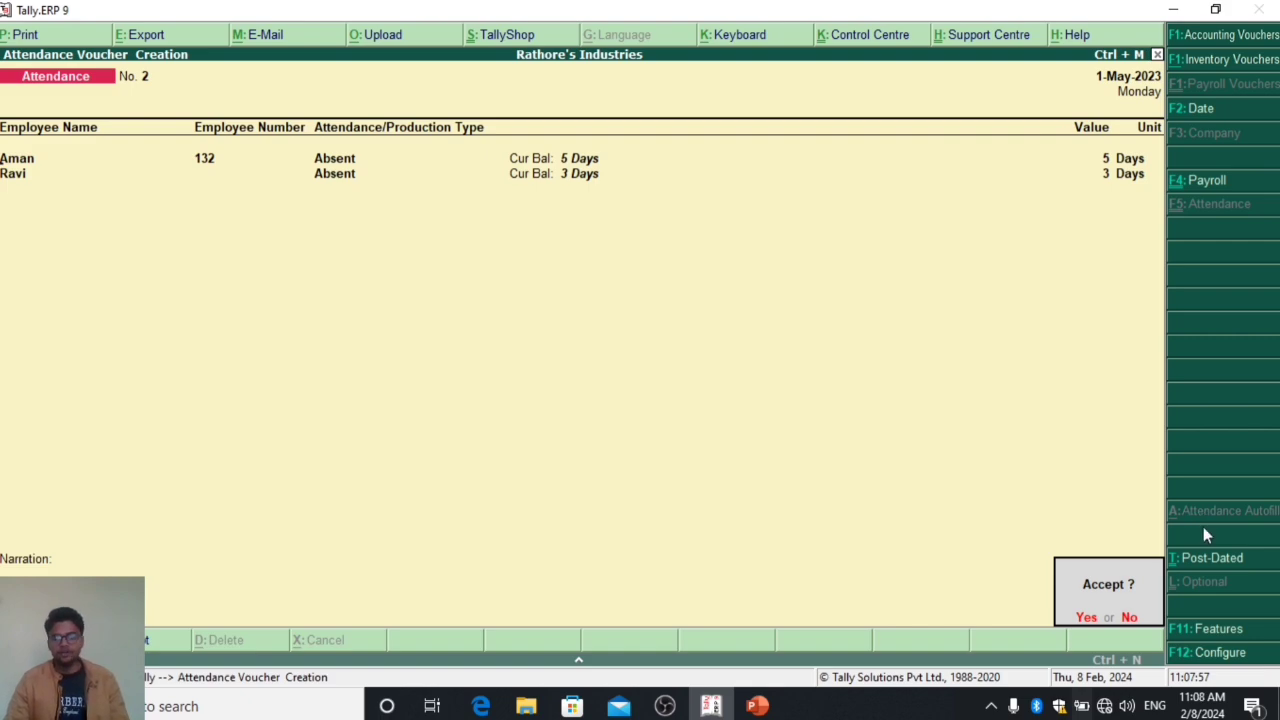
key(Return)
Start Attendance Auto Fill for a third voucher with date 1-5-2023 and employee group All Items
key(alt+a)
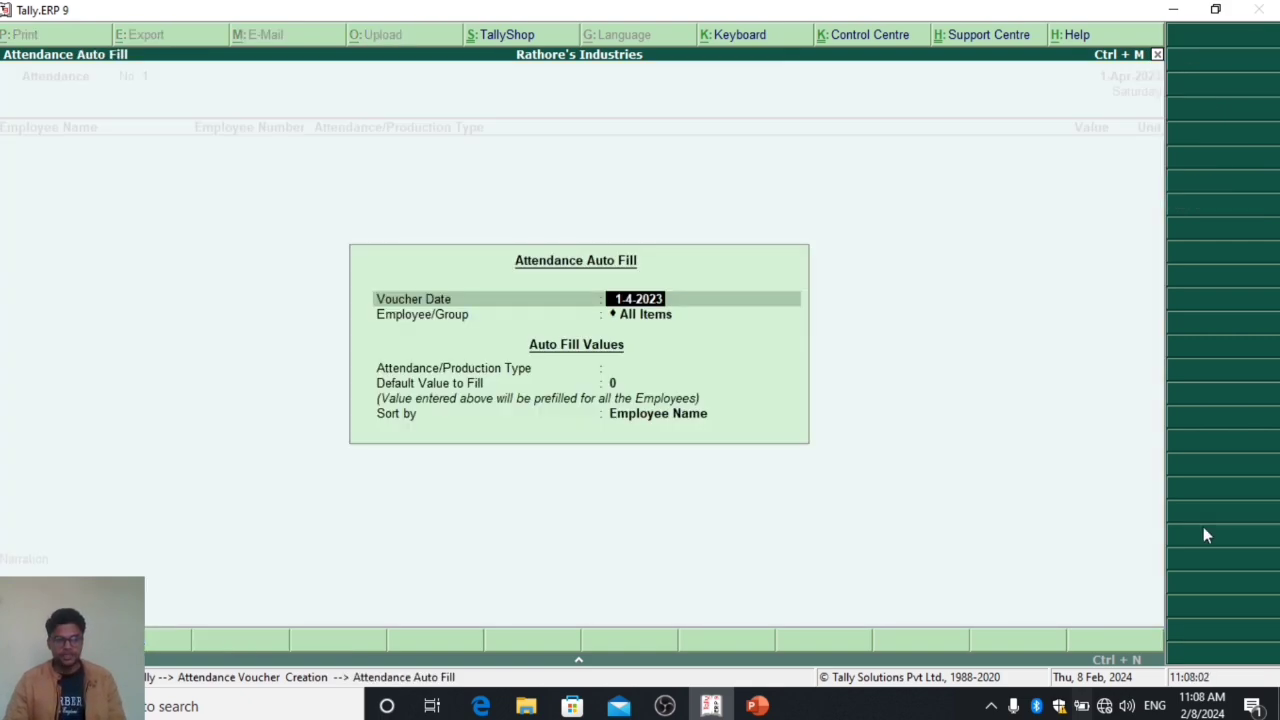
text(1)
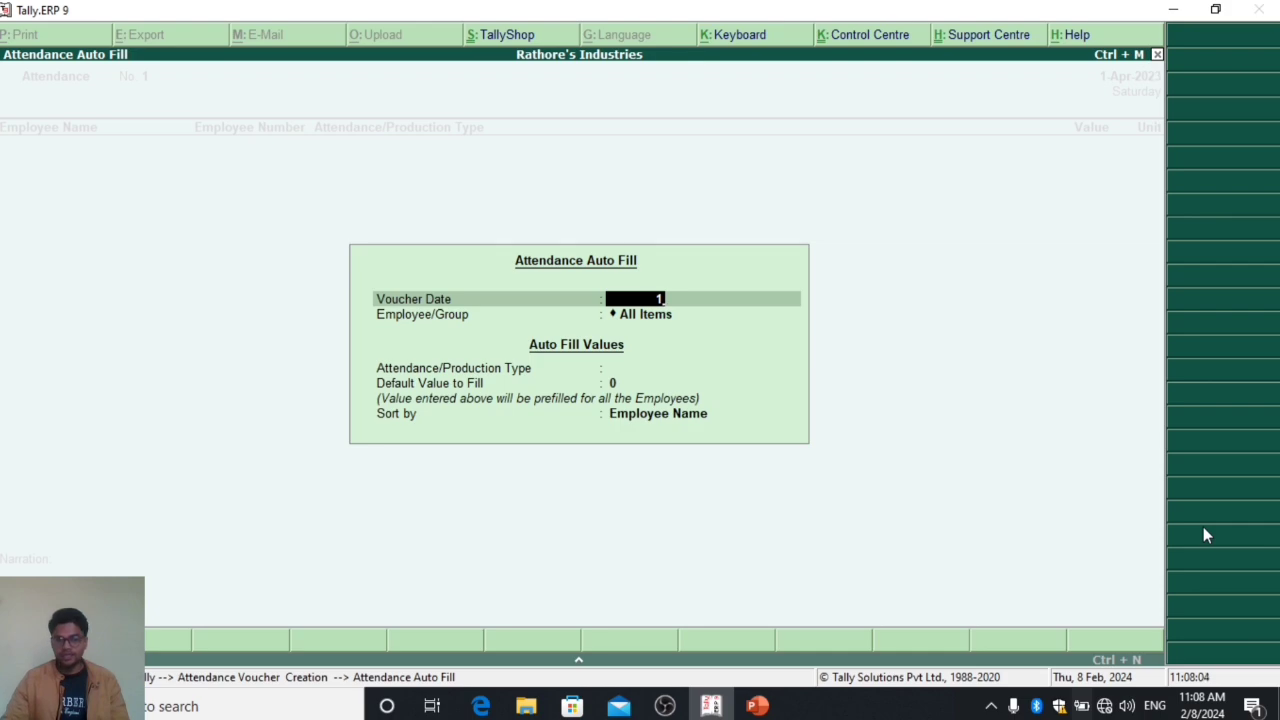
text(-5)
key(Return)
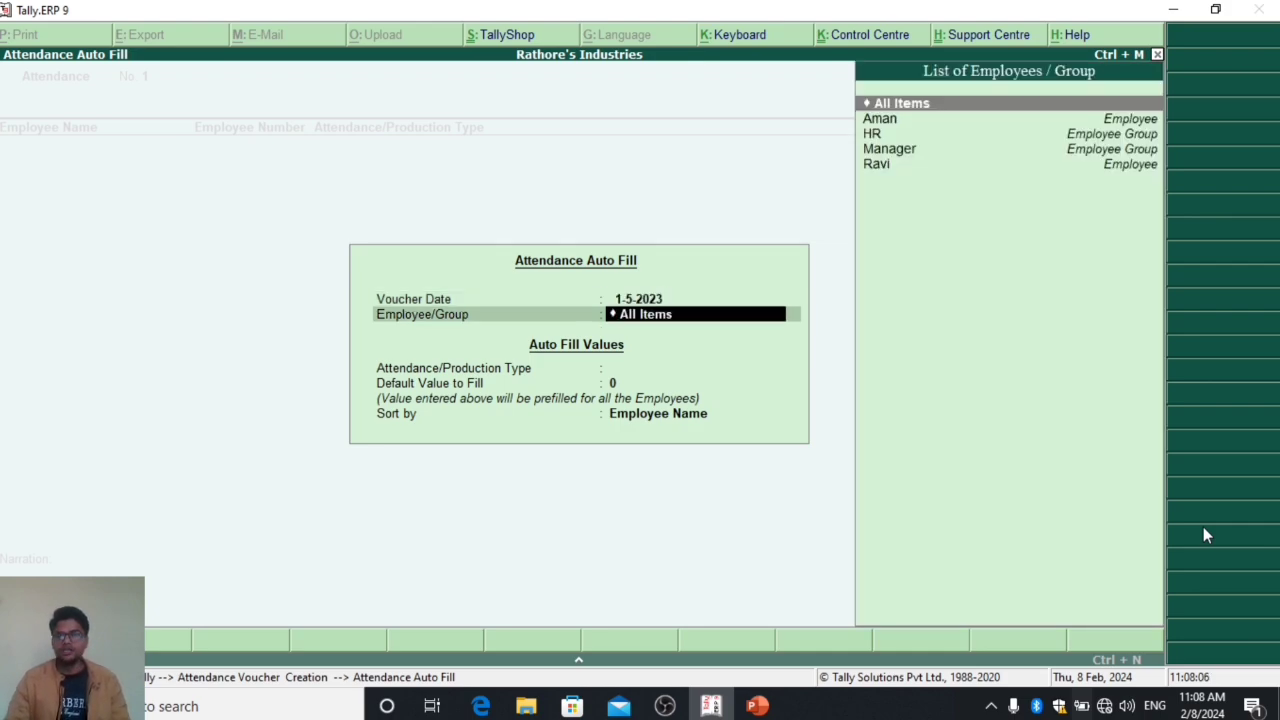
key(Return)
Fill the voucher with attendance type Present and a default value of 22, sorted by Employee Name
key(Down)
key(Down)
key(Down)
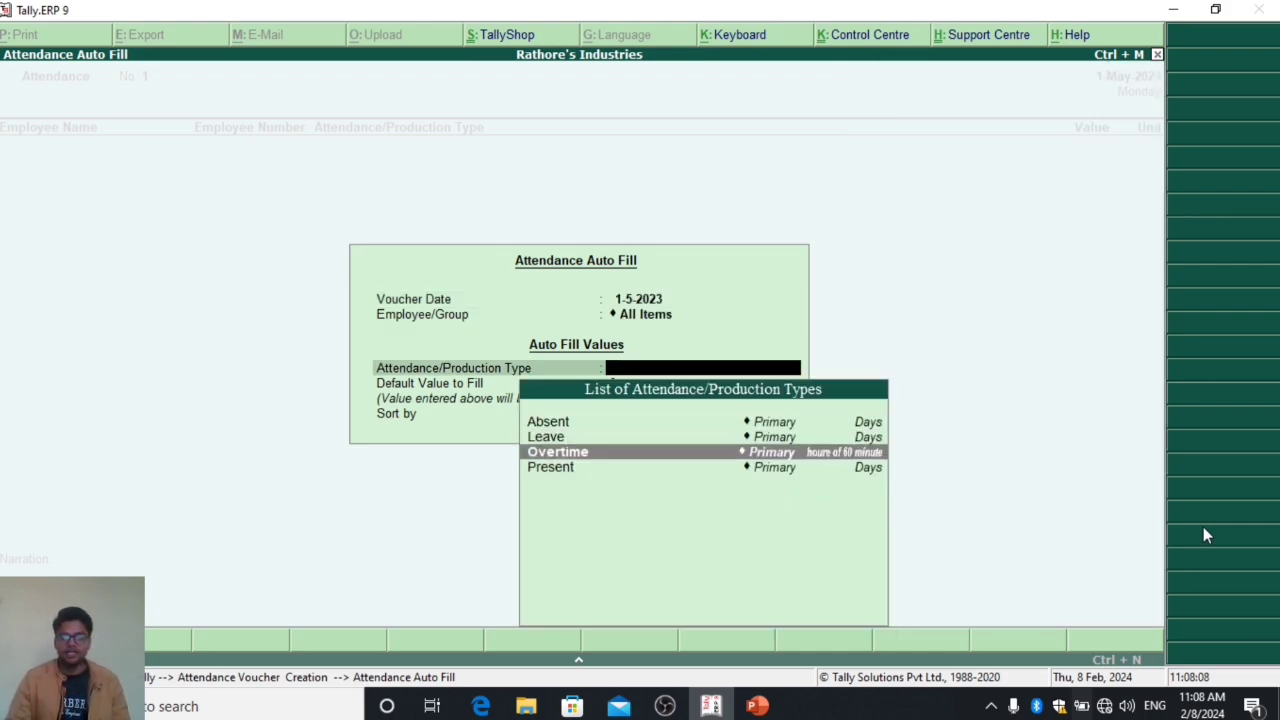
key(Return)
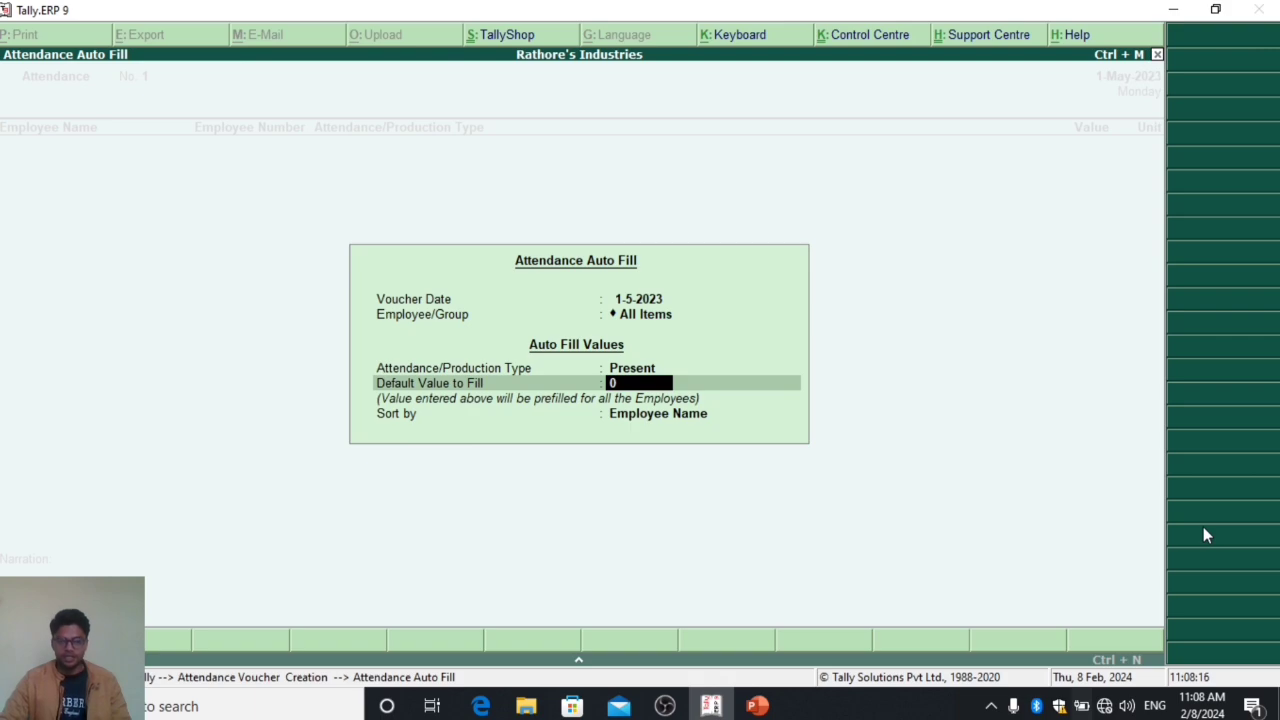
text(22)
key(Return)
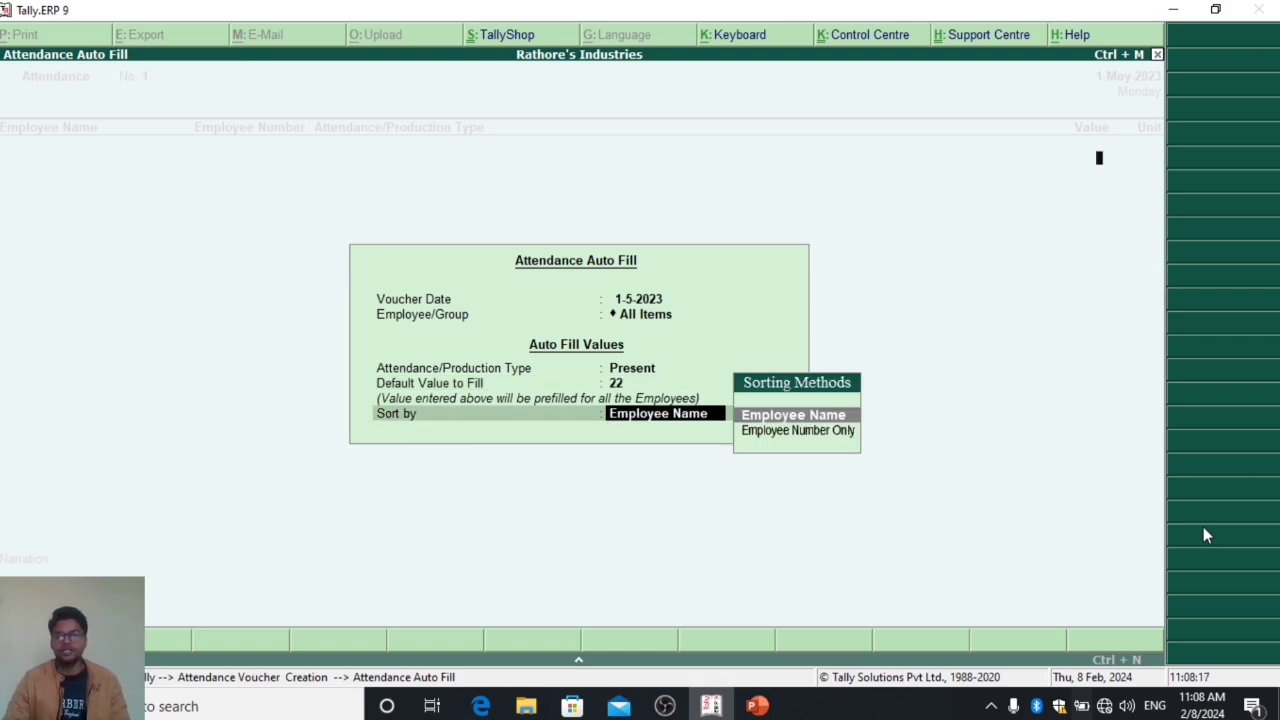
key(Return)
Set the second employee's presence to 23 days and save the attendance voucher without a narration
key(Return)
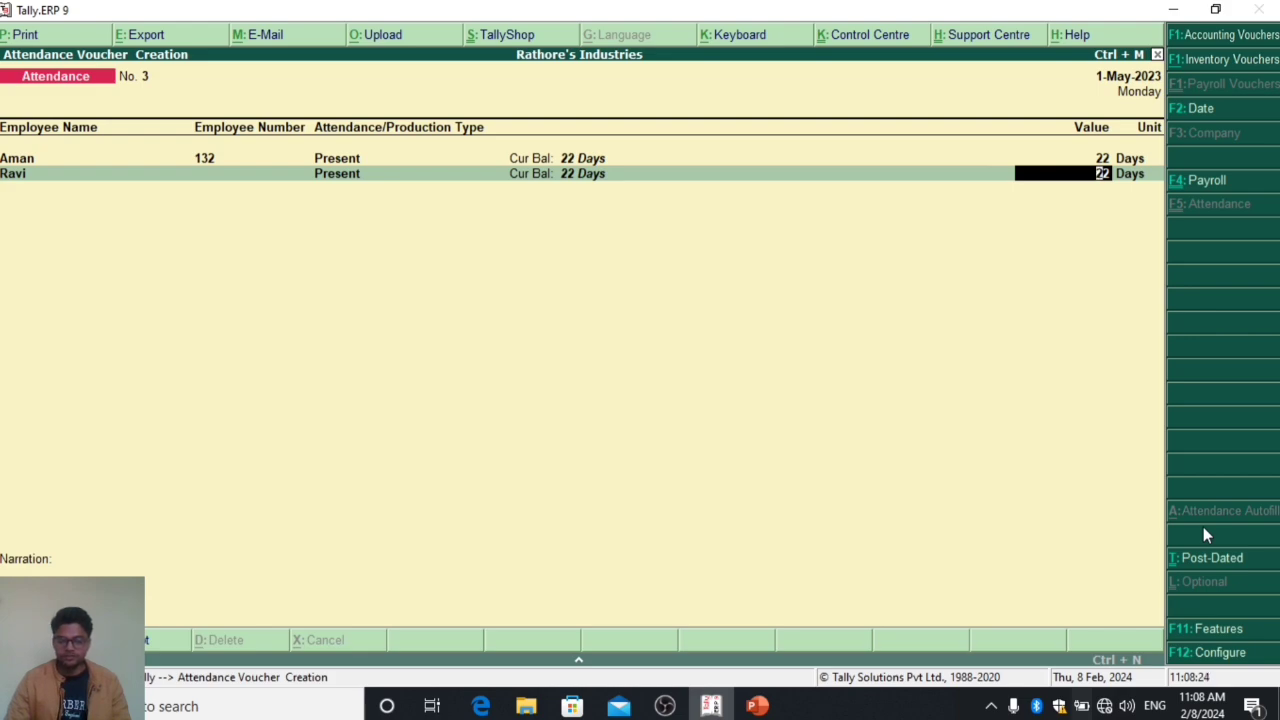
text(23)
key(Return)
key(Return)
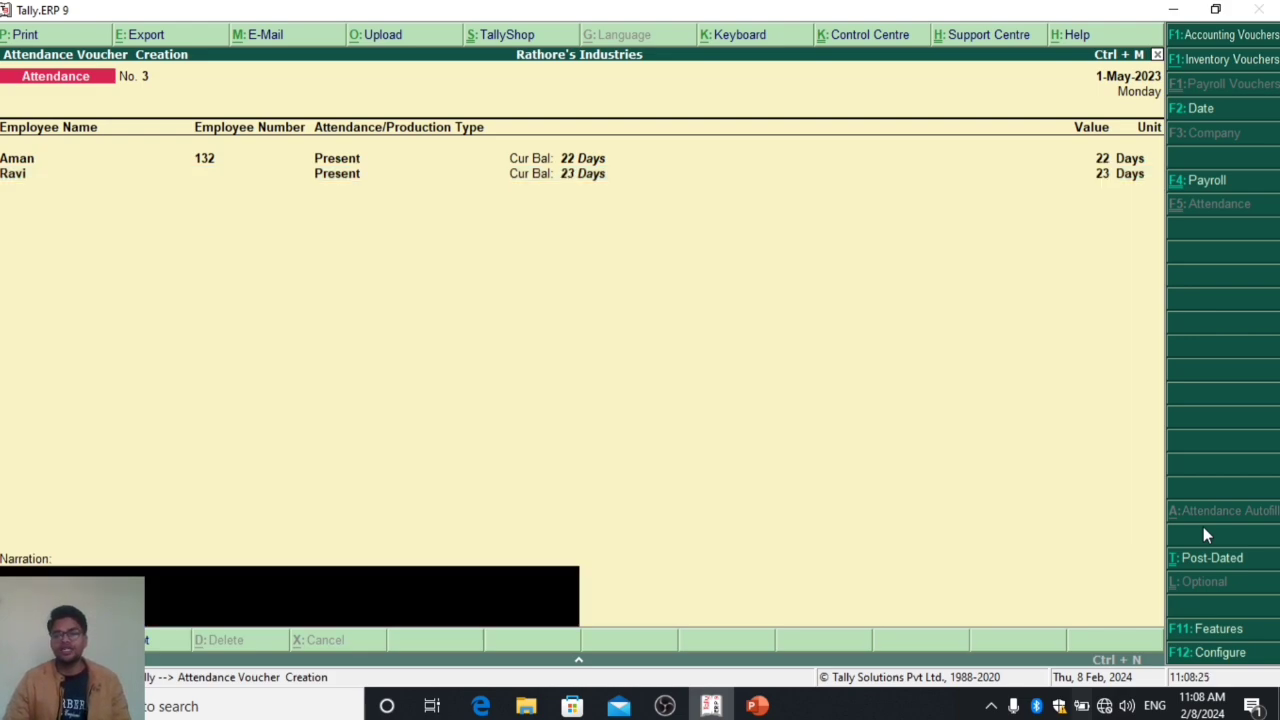
key(Return)
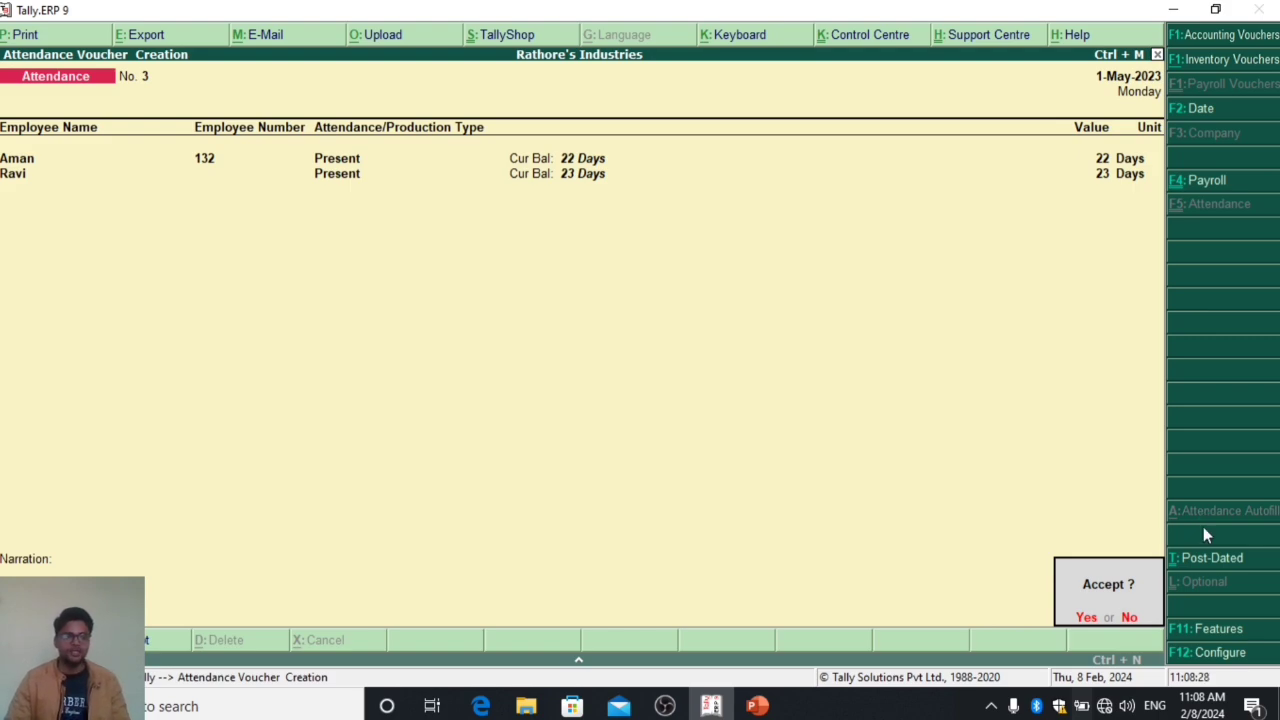
key(Return)
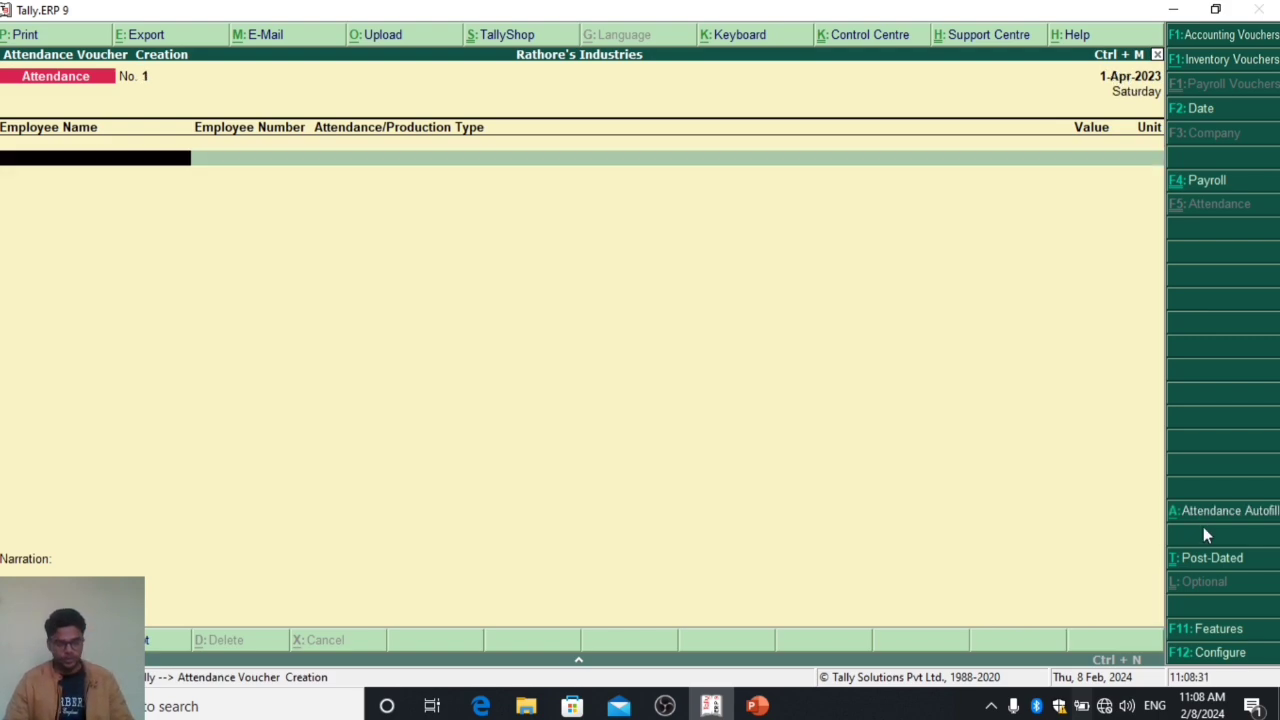
Start Attendance Auto Fill for a fourth voucher with date 1-5-2023 and employee group All Items
key(alt+a)
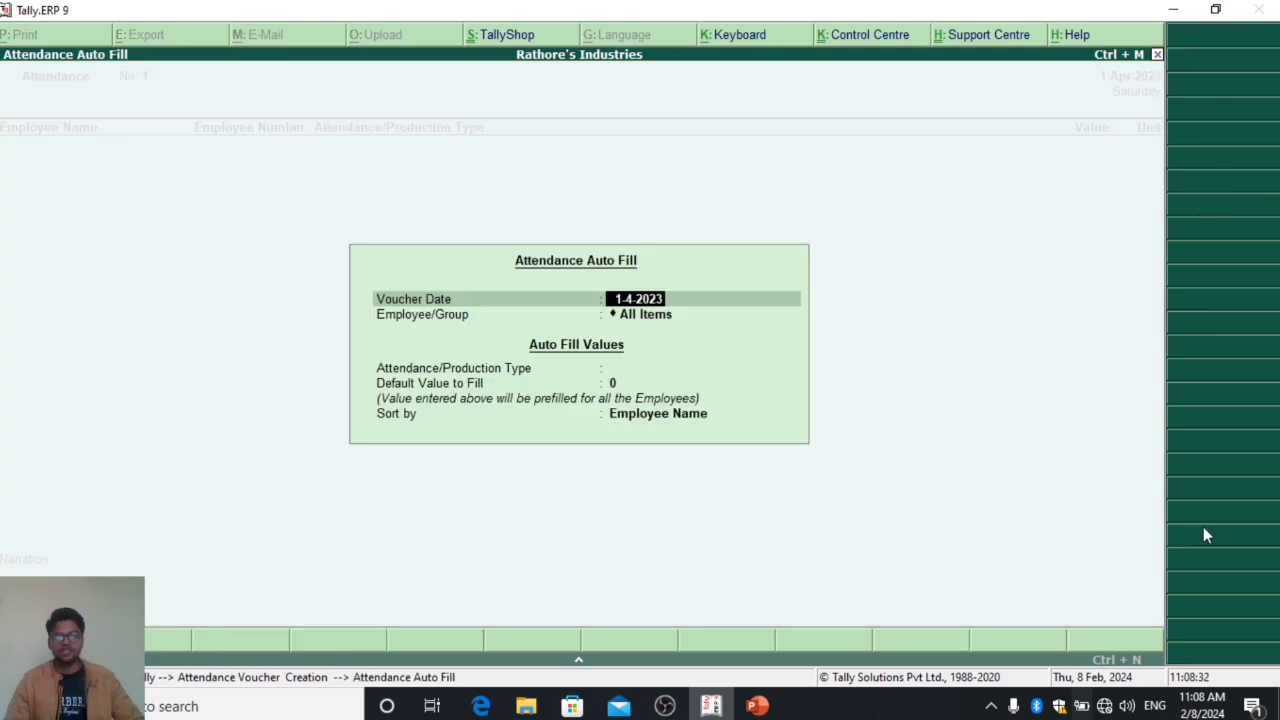
text(1-5)
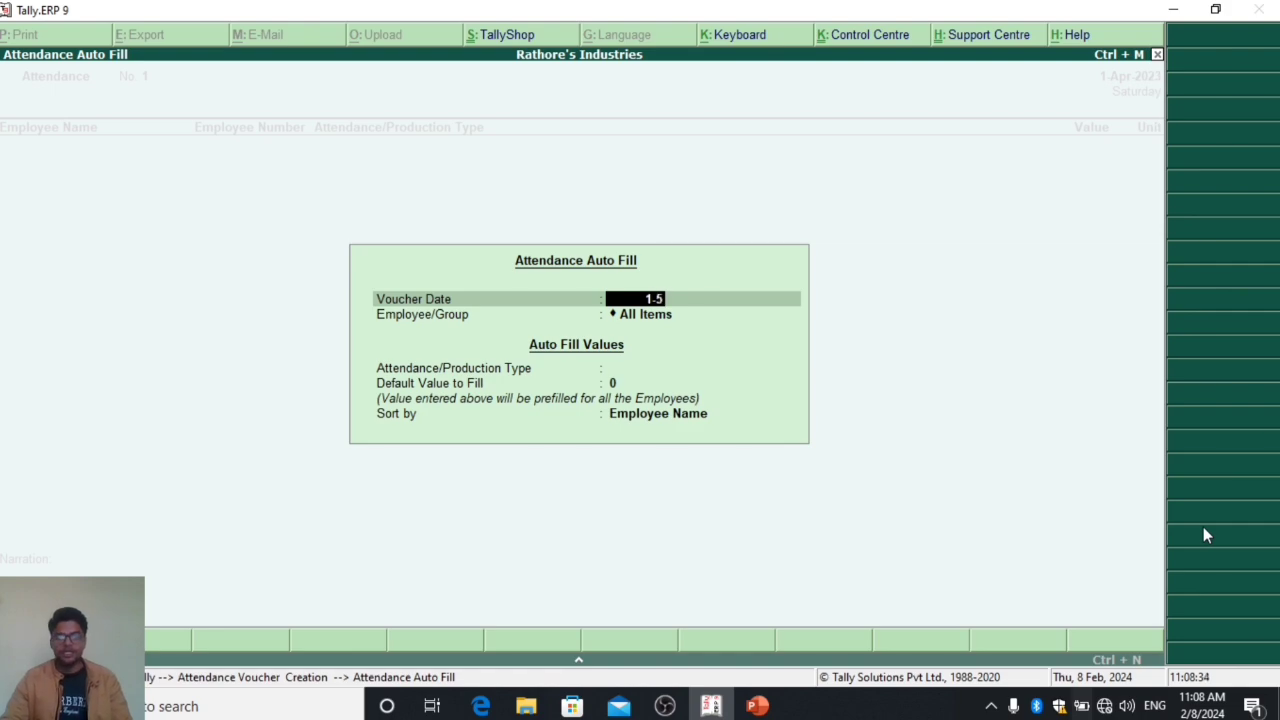
key(Return)
key(Return)
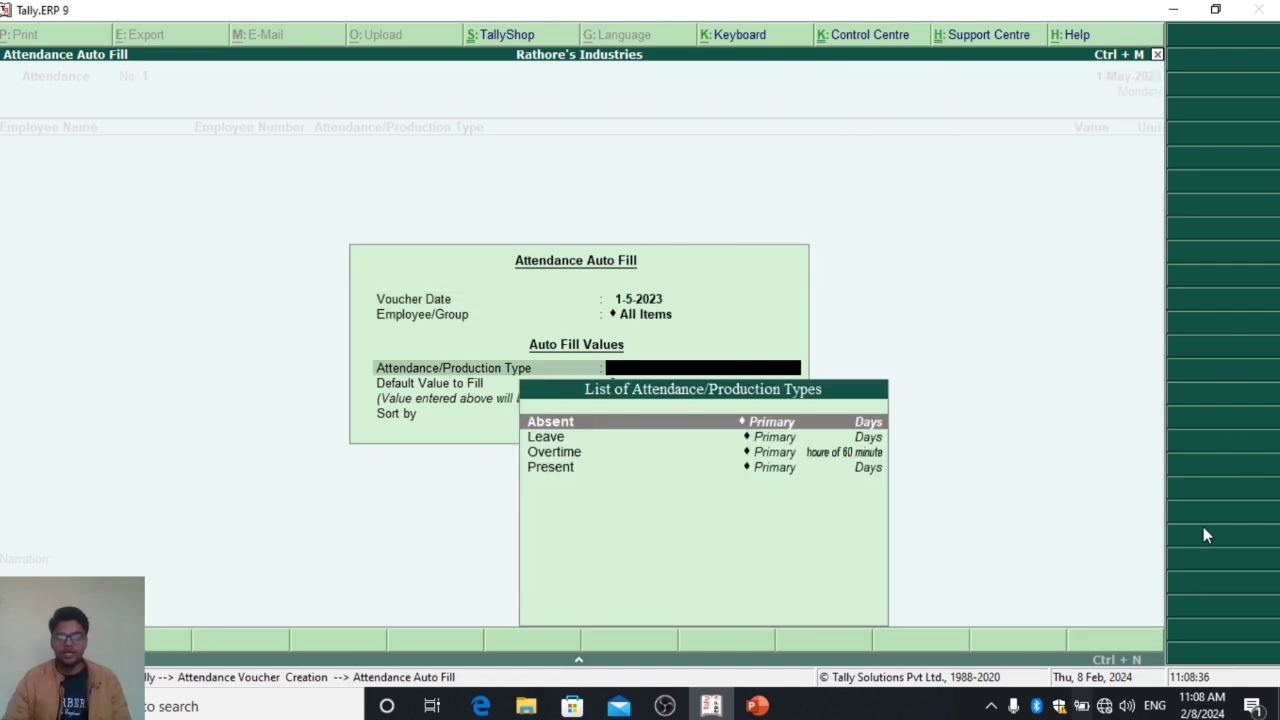
Fill the voucher with attendance type Overtime and a default value of 12, sorted by Employee Name
key(Down)
key(Down)
key(Down)
key(Up)
key(Return)
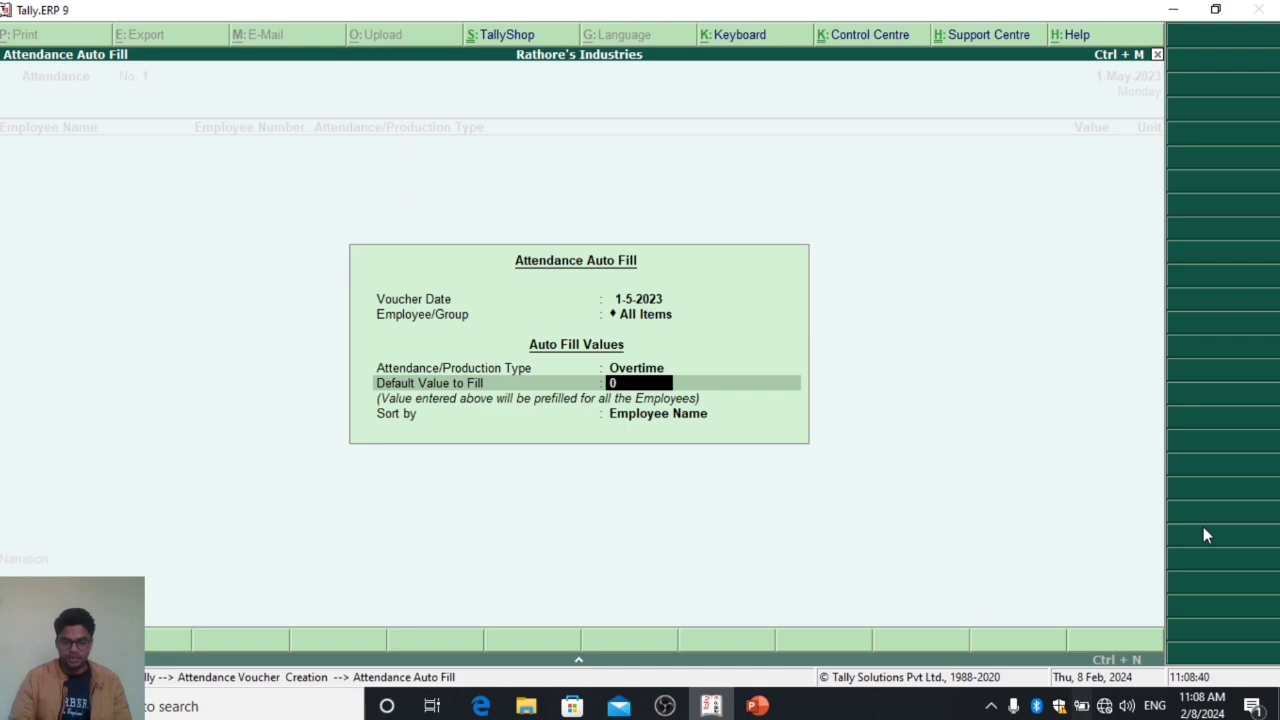
text(12)
key(Return)
key(Return)
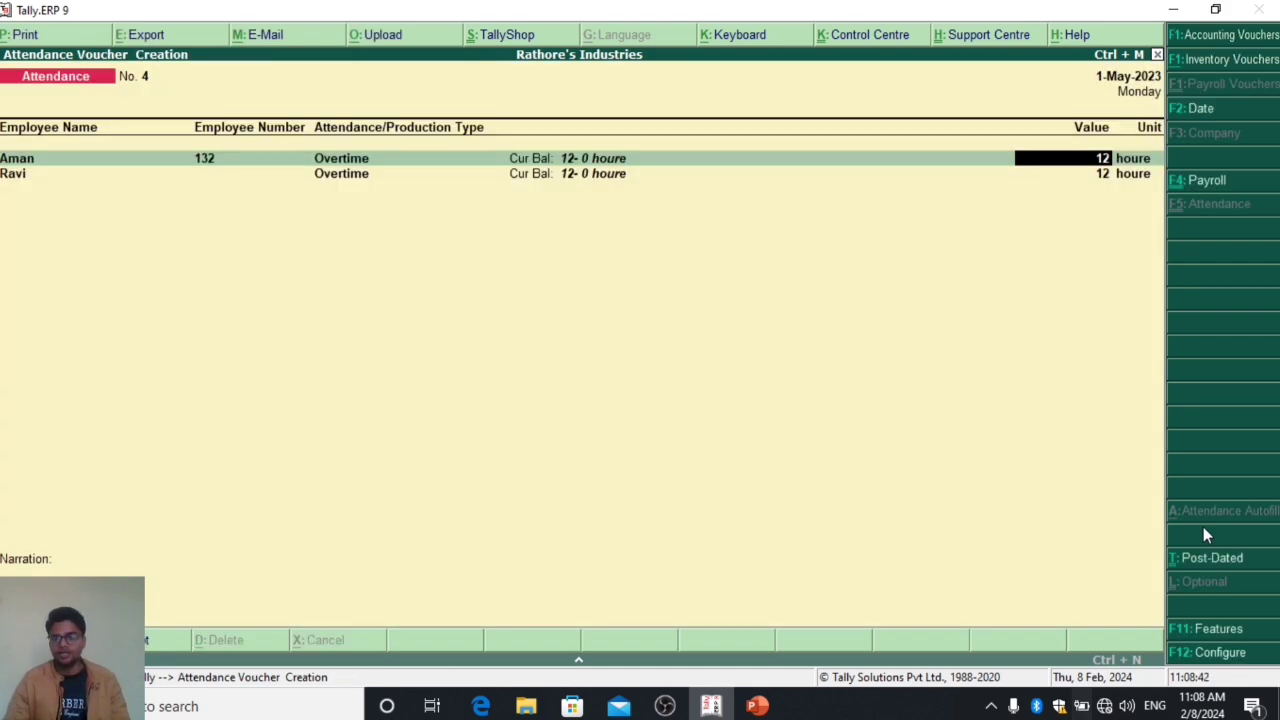
Set the second employee's overtime to 10 hours and save the attendance voucher without a narration
key(Return)
text(10)
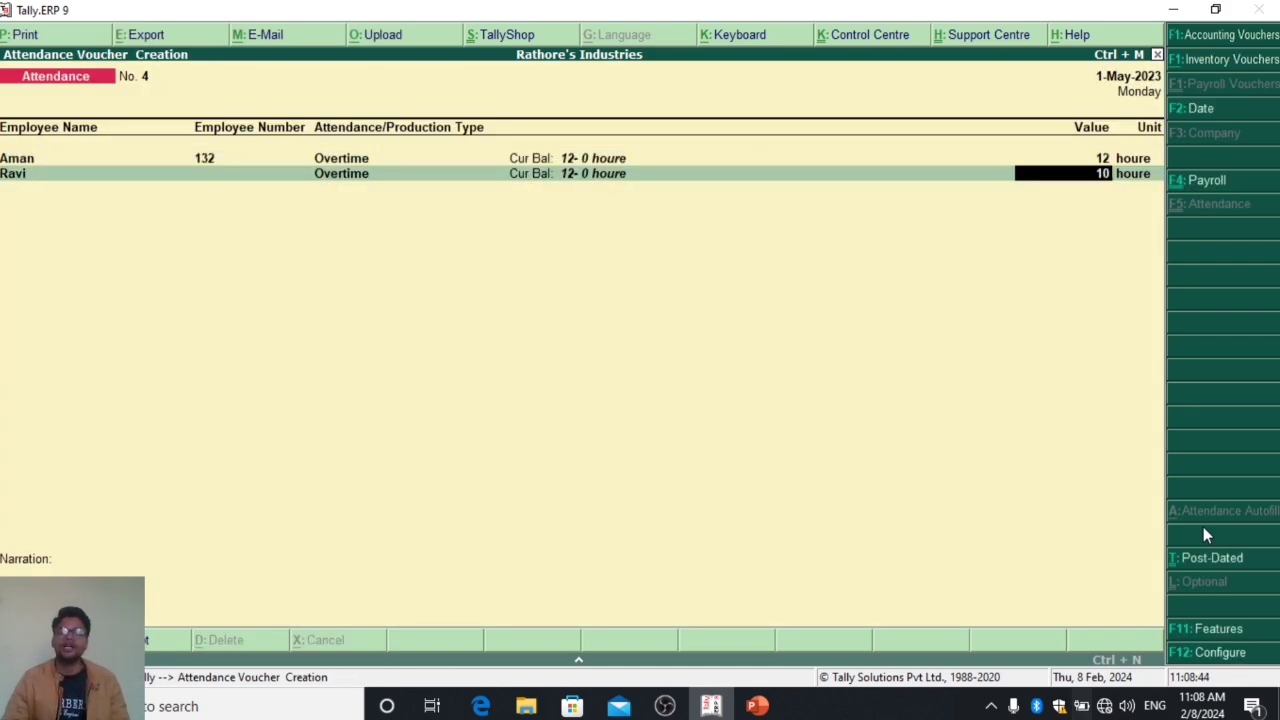
key(Return)
key(Return)
key(Return)
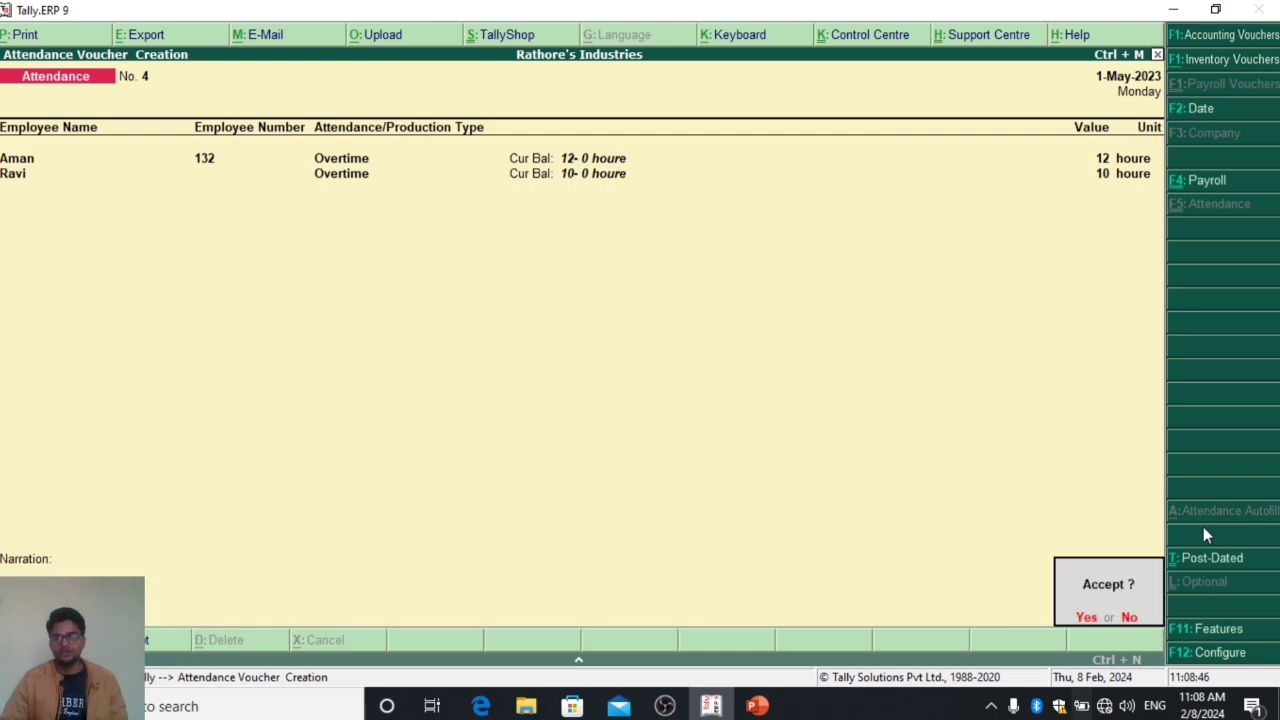
key(Return)
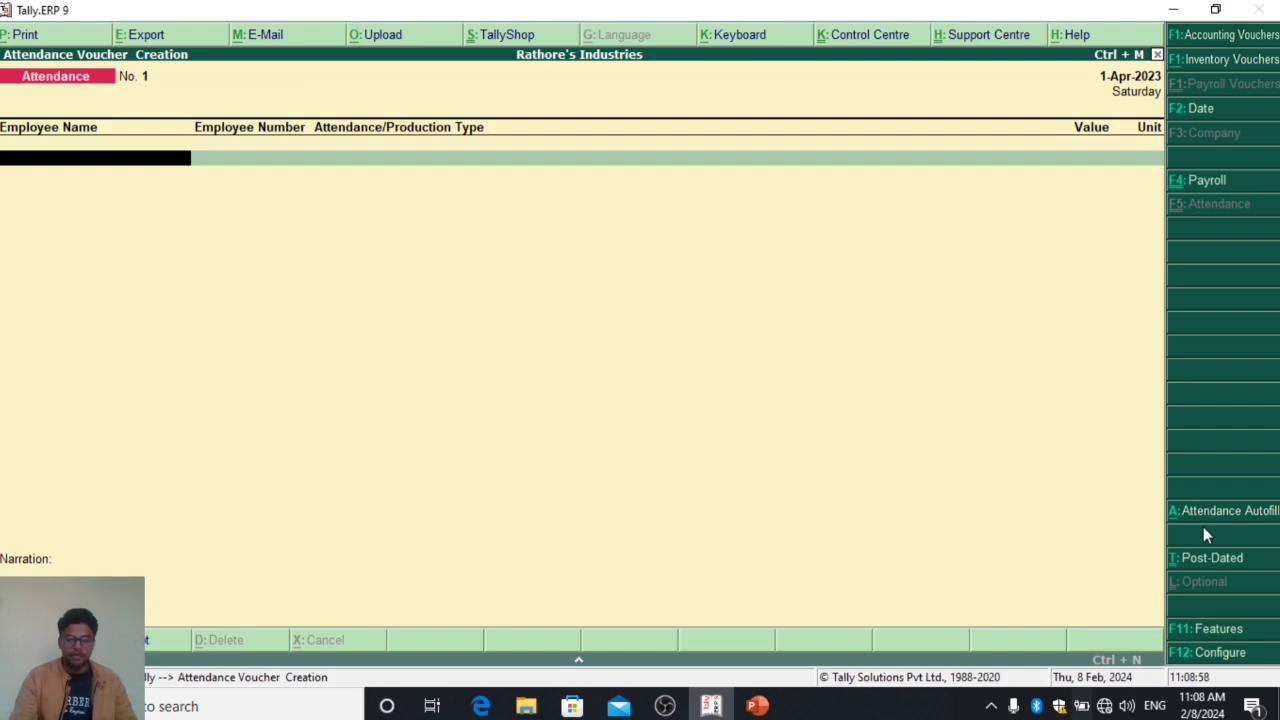
Switch to a payroll voucher and start Payroll Autofill for the Salary process
key(F4)
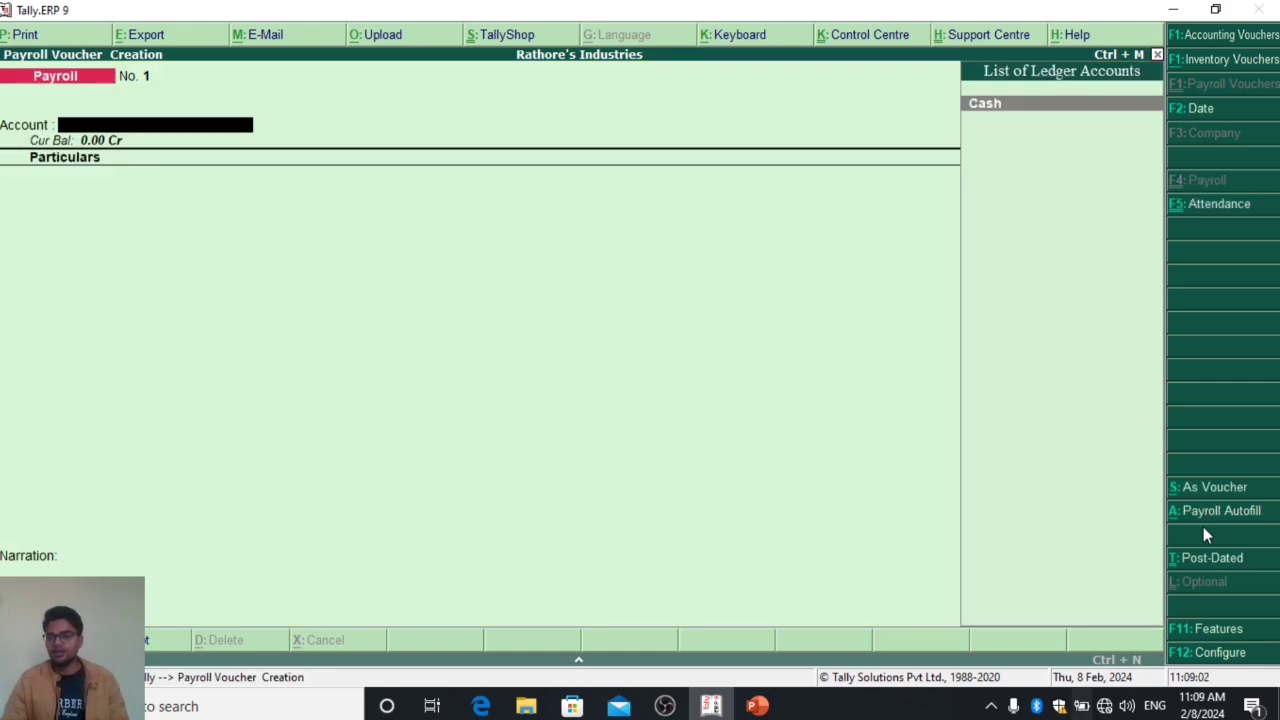
key(alt+a)
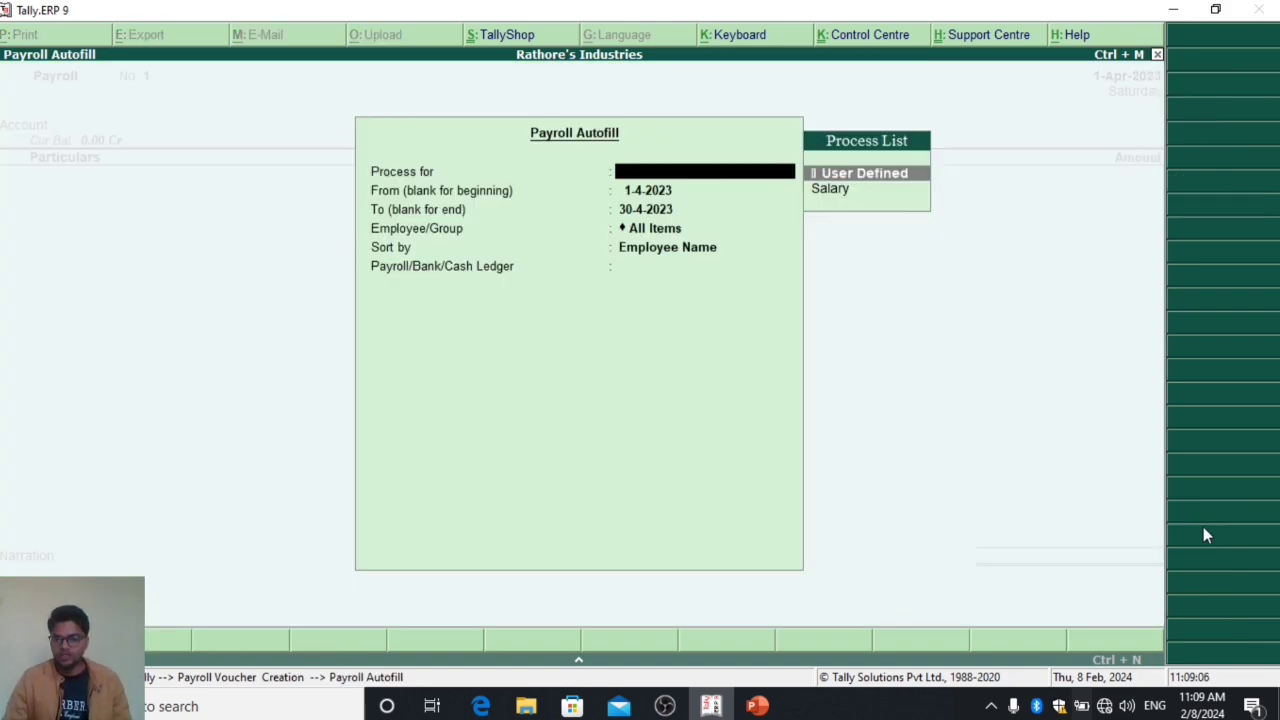
key(Down)
key(Up)
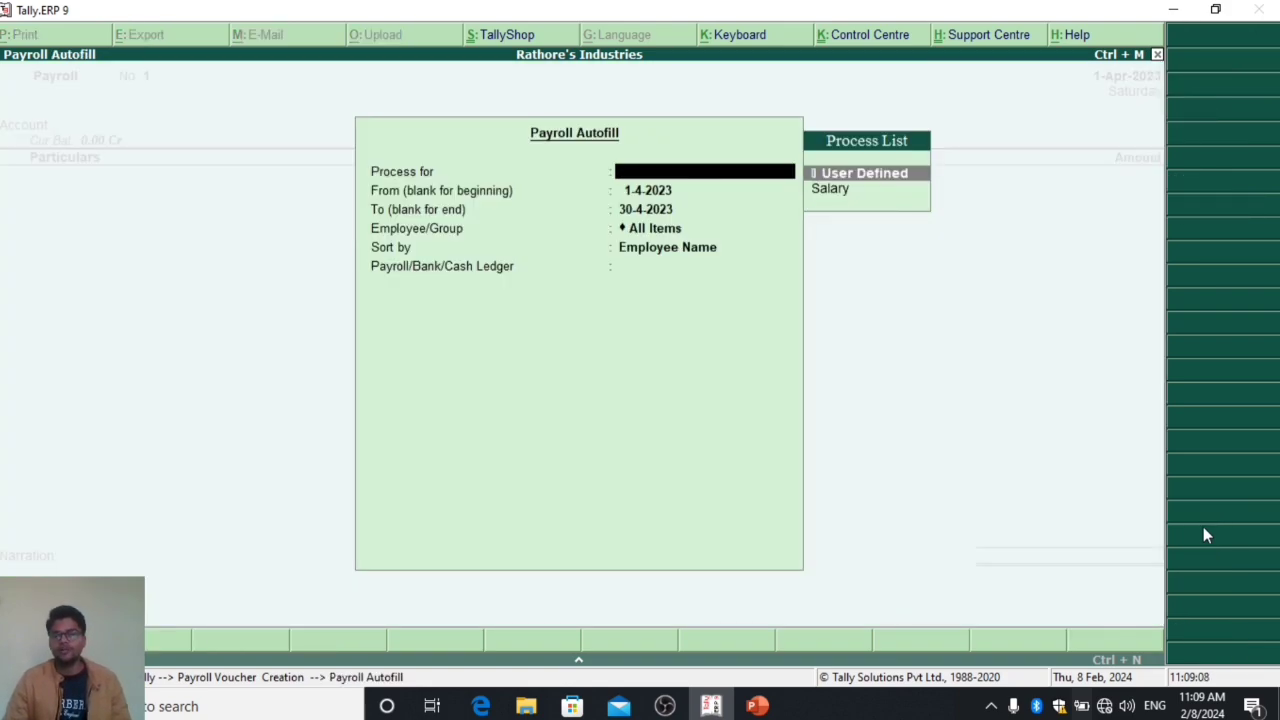
key(Down)
key(Return)
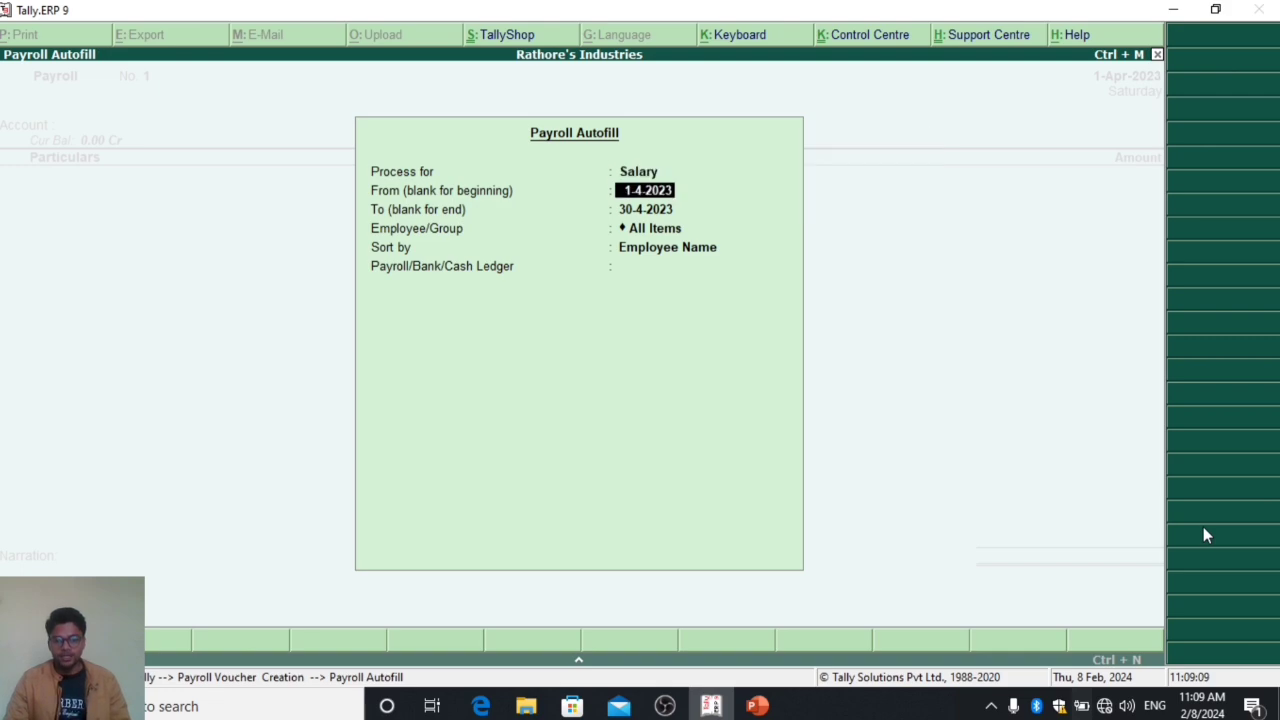
Set the payroll period from 1-5-2023 to 31-5-2023
text(1-5)
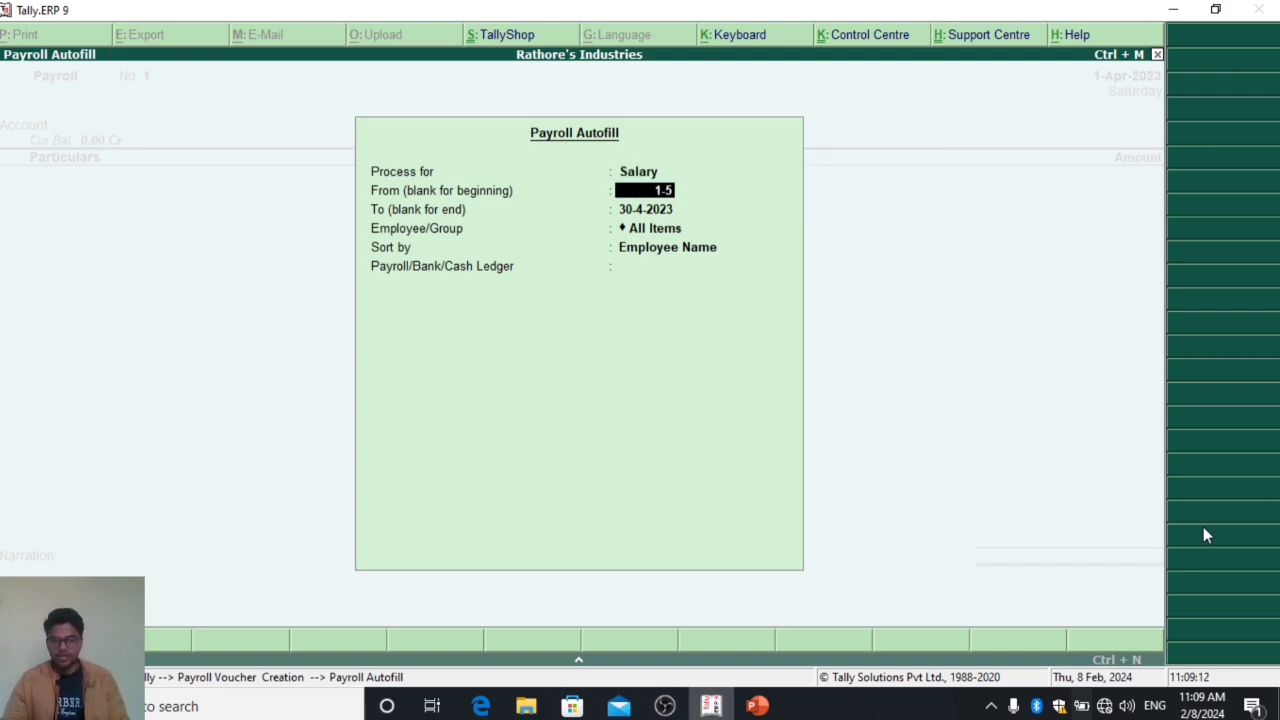
key(Return)
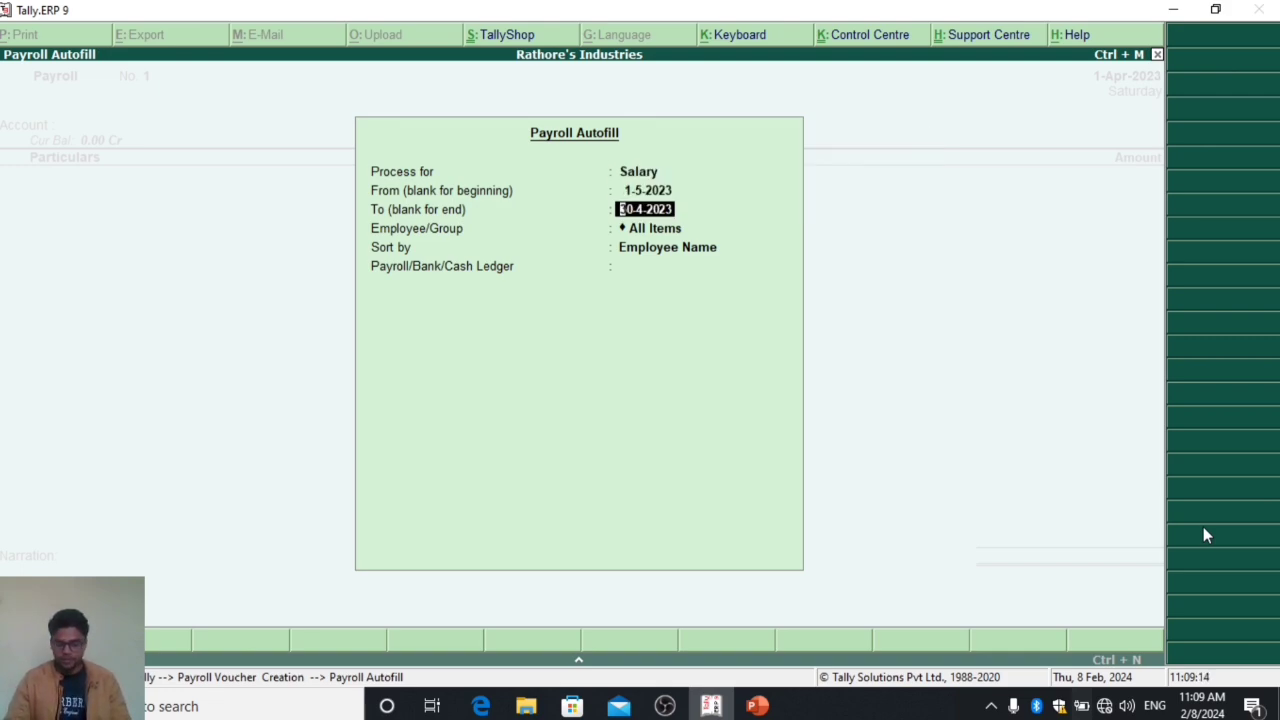
text(30-5)
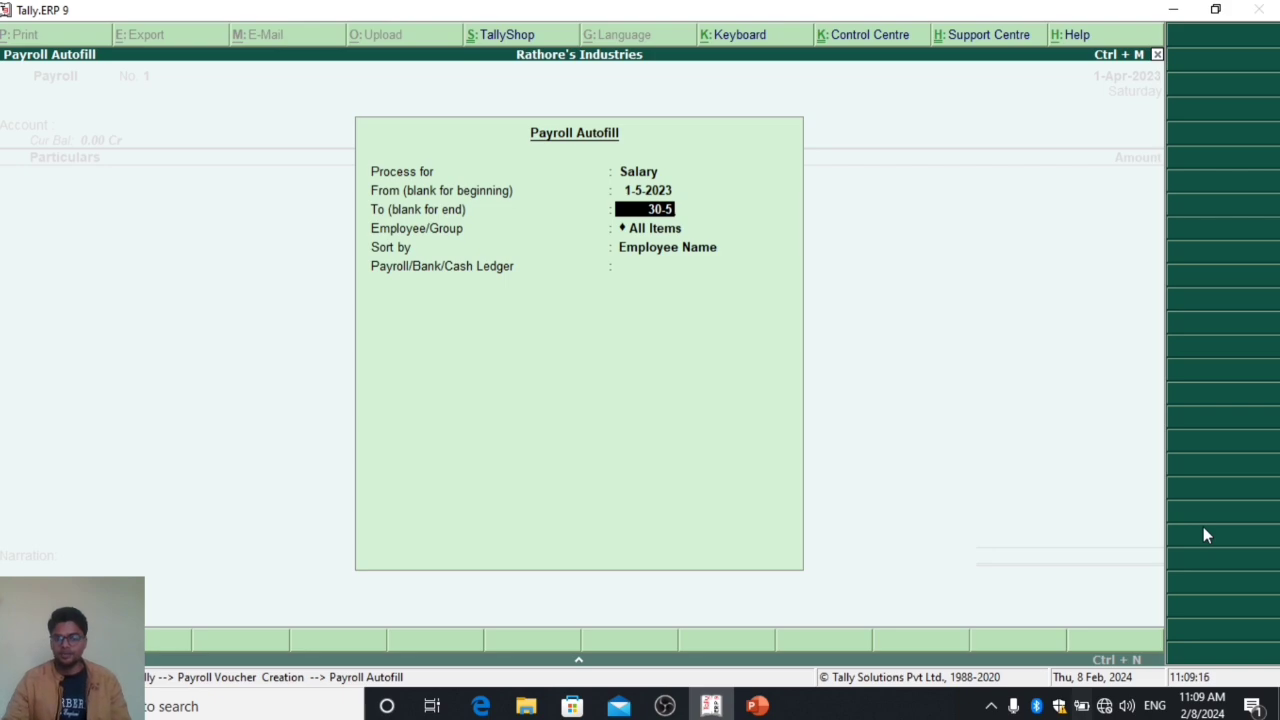
text(31)
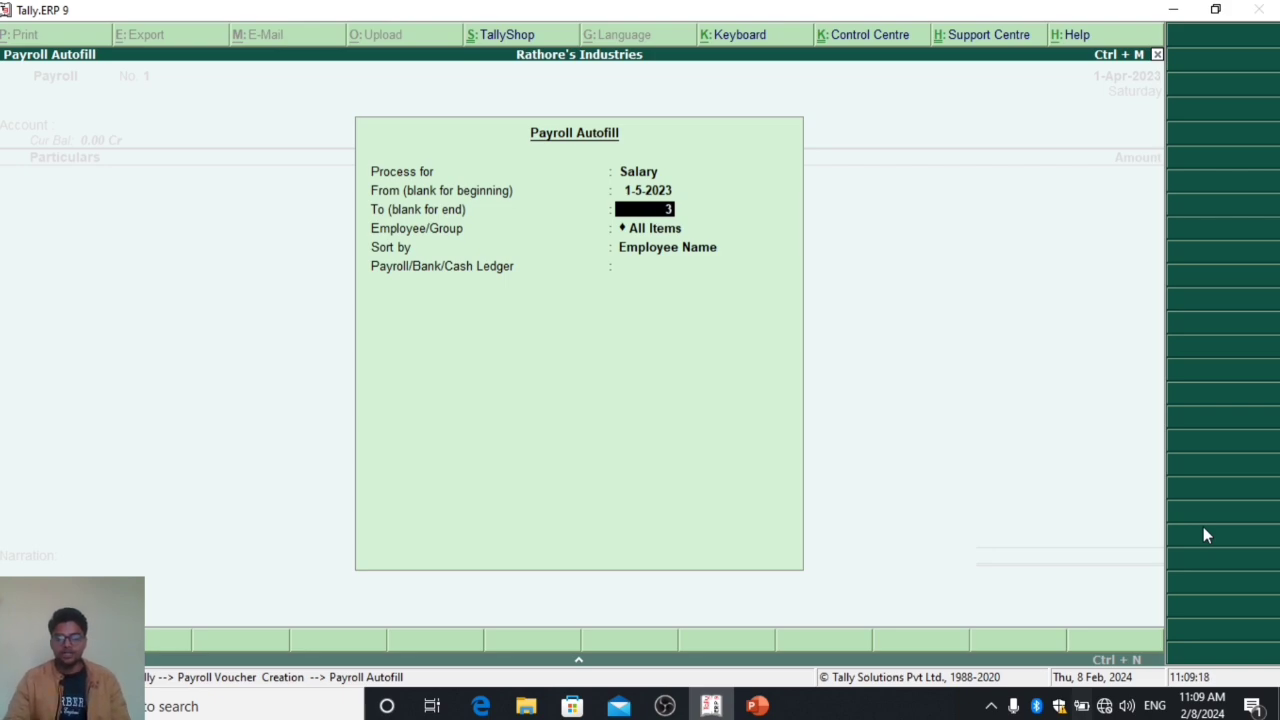
key(Return)
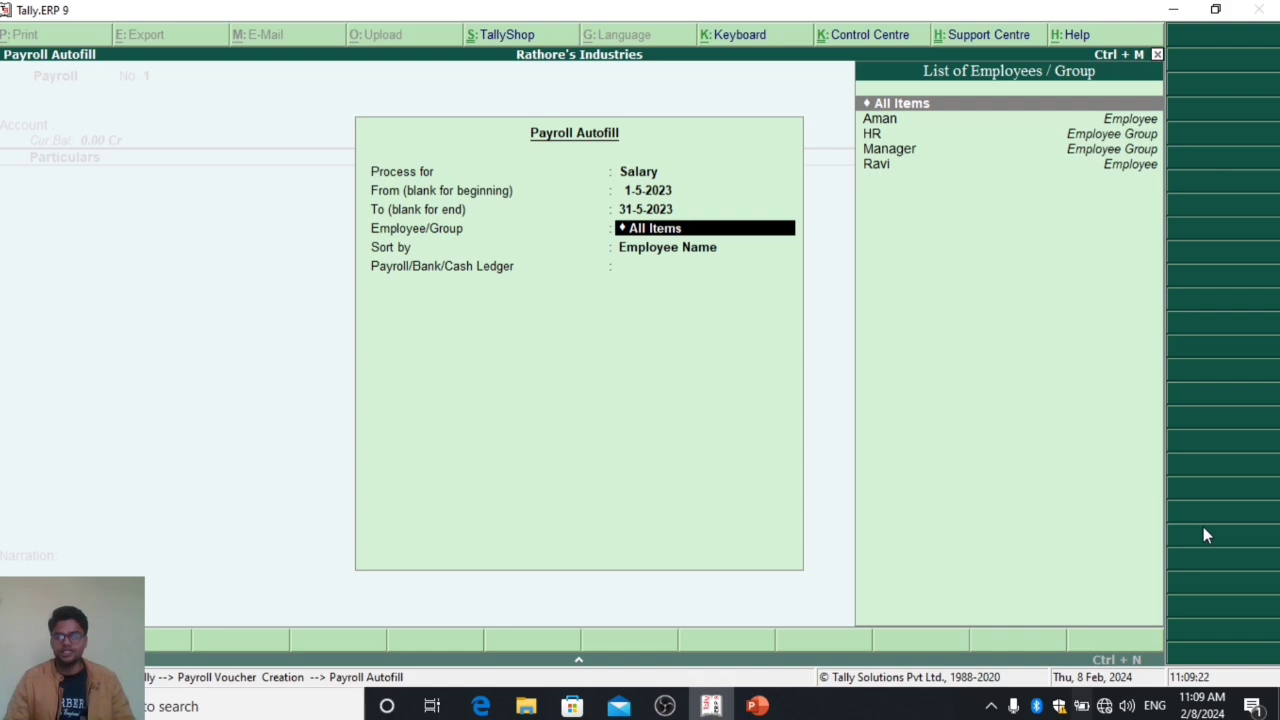
Fill the first employee's salary, sorted by Employee Name and paid from the Cash ledger, and save the payroll voucher
key(Down)
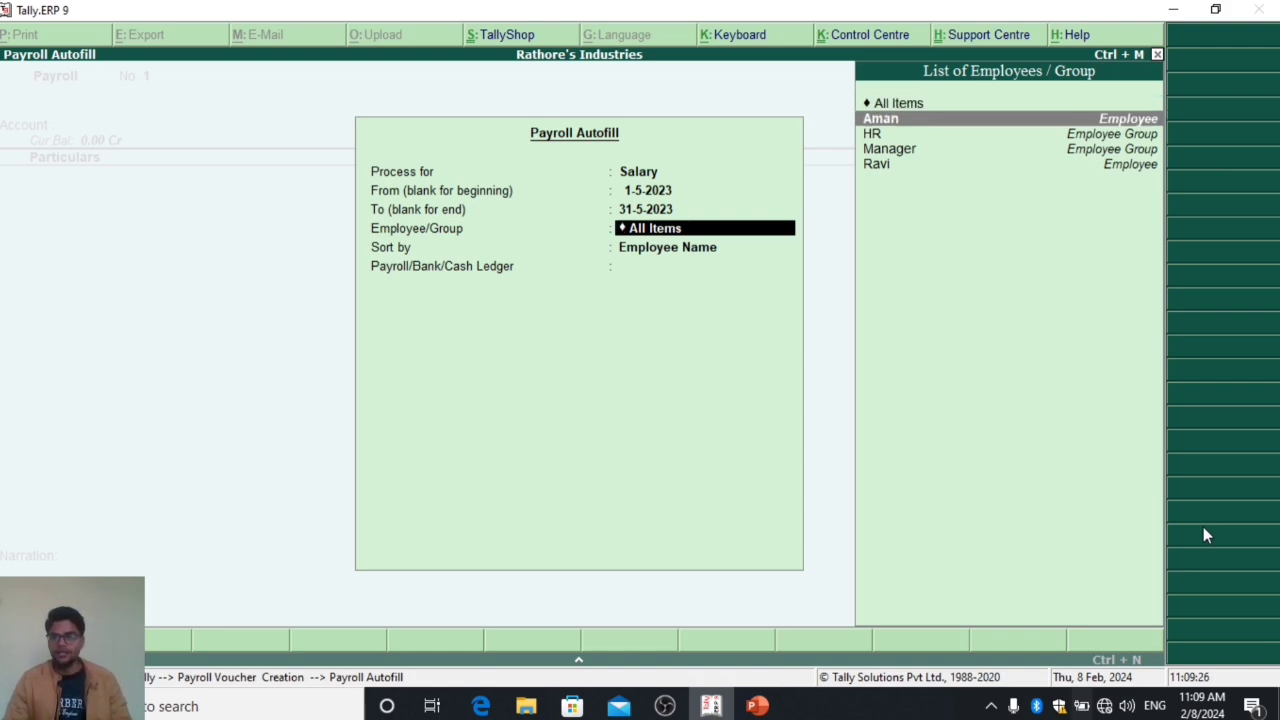
key(Return)
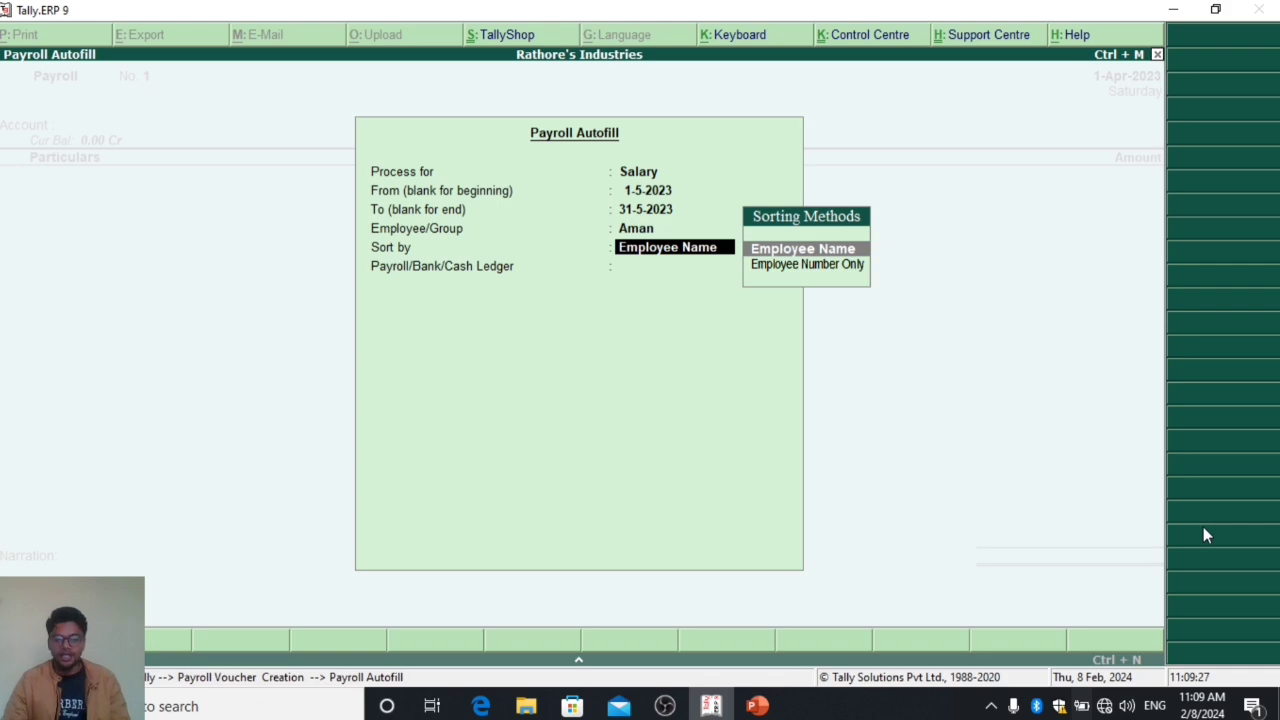
key(Return)
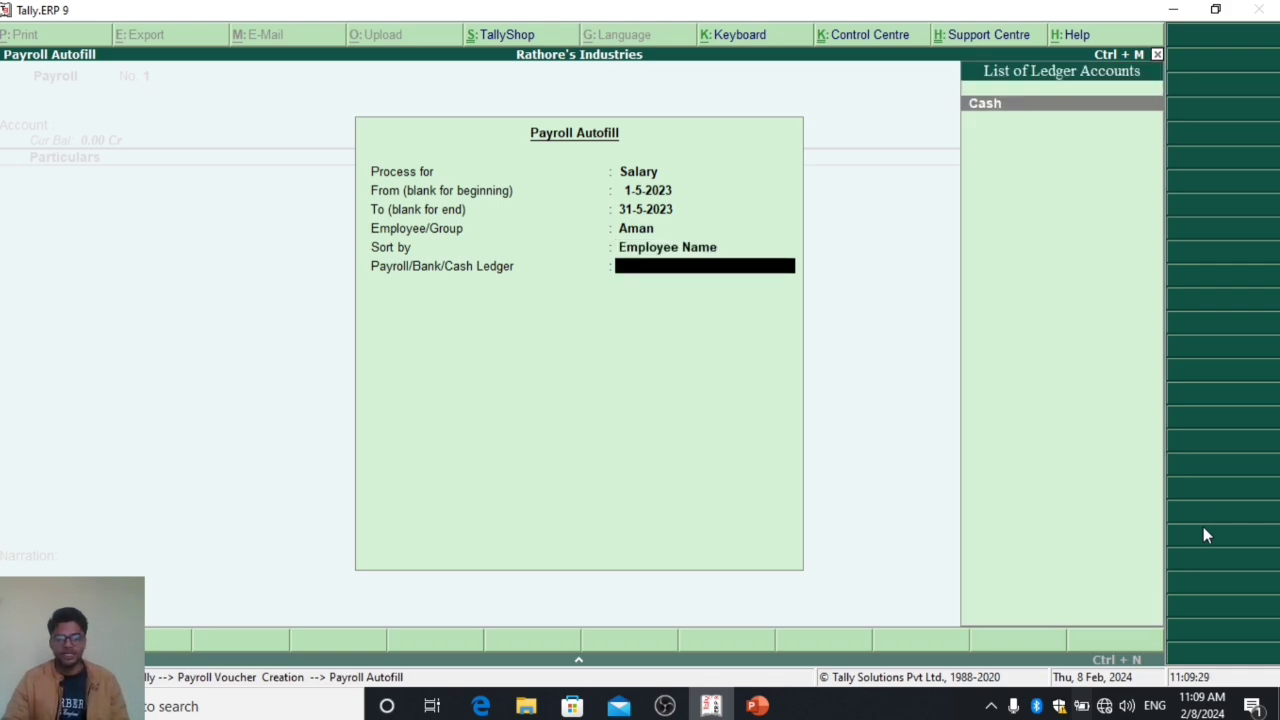
key(Return)
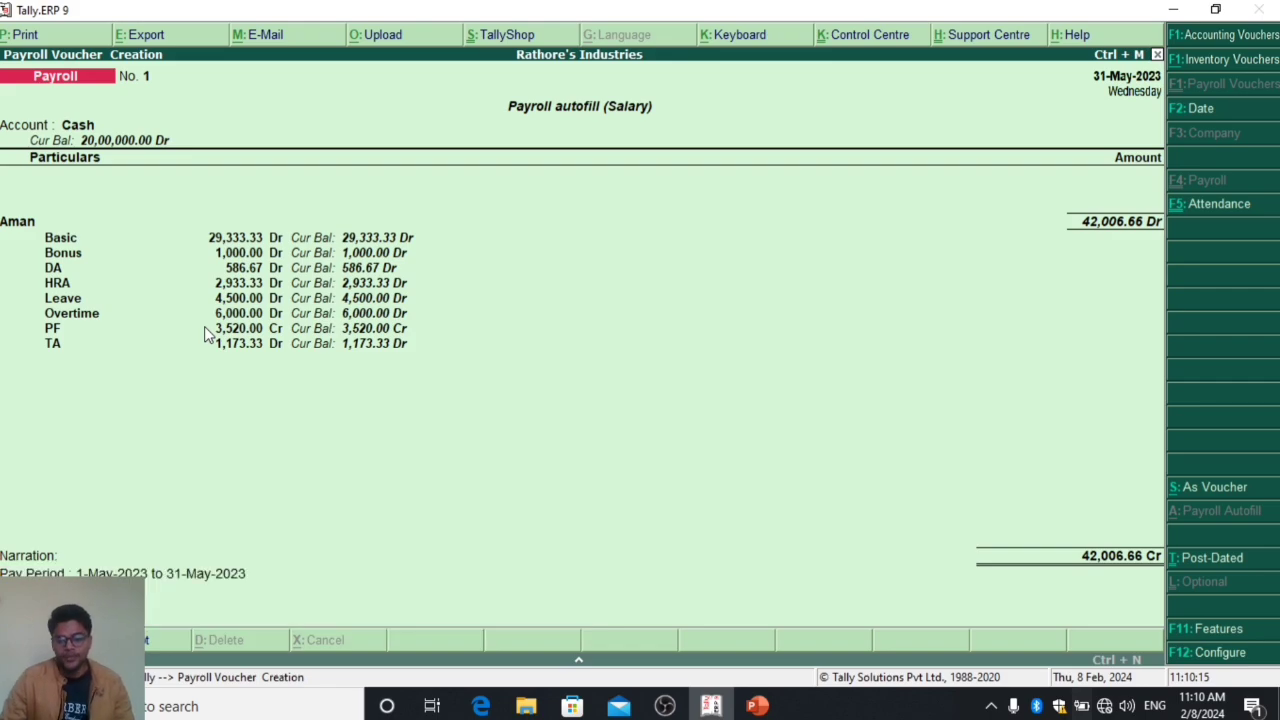
key(Return)
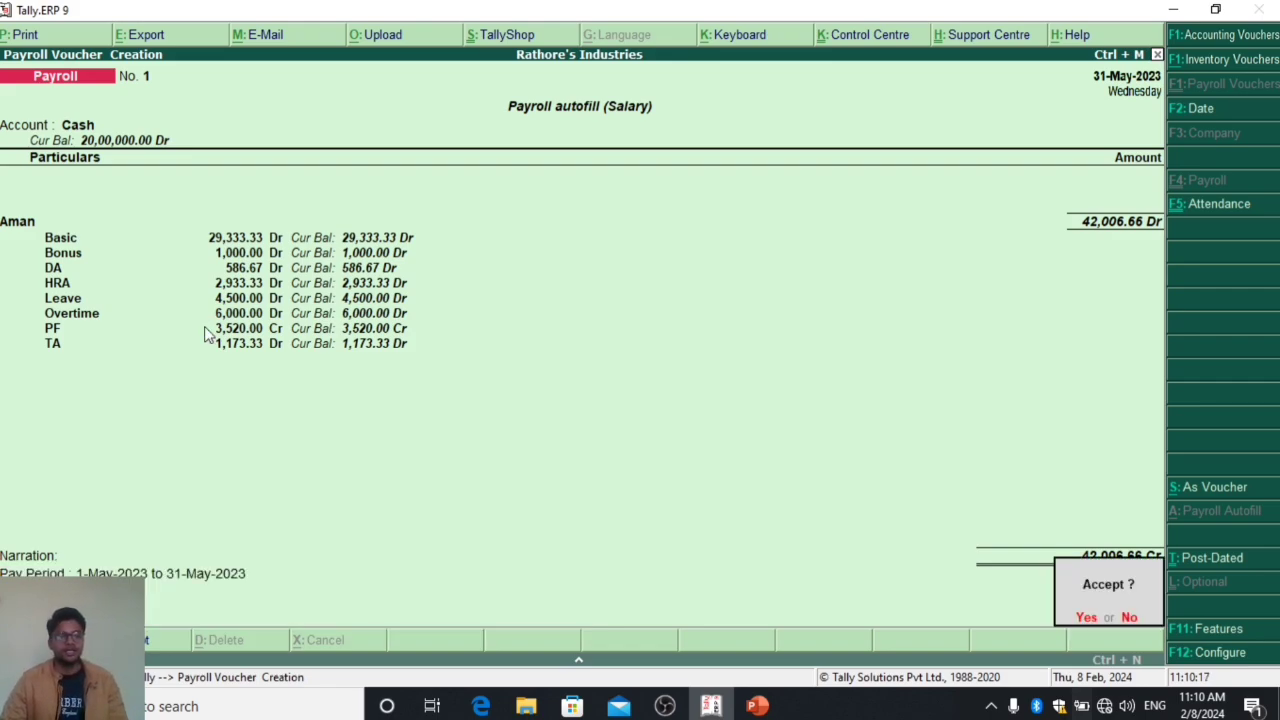
key(Return)
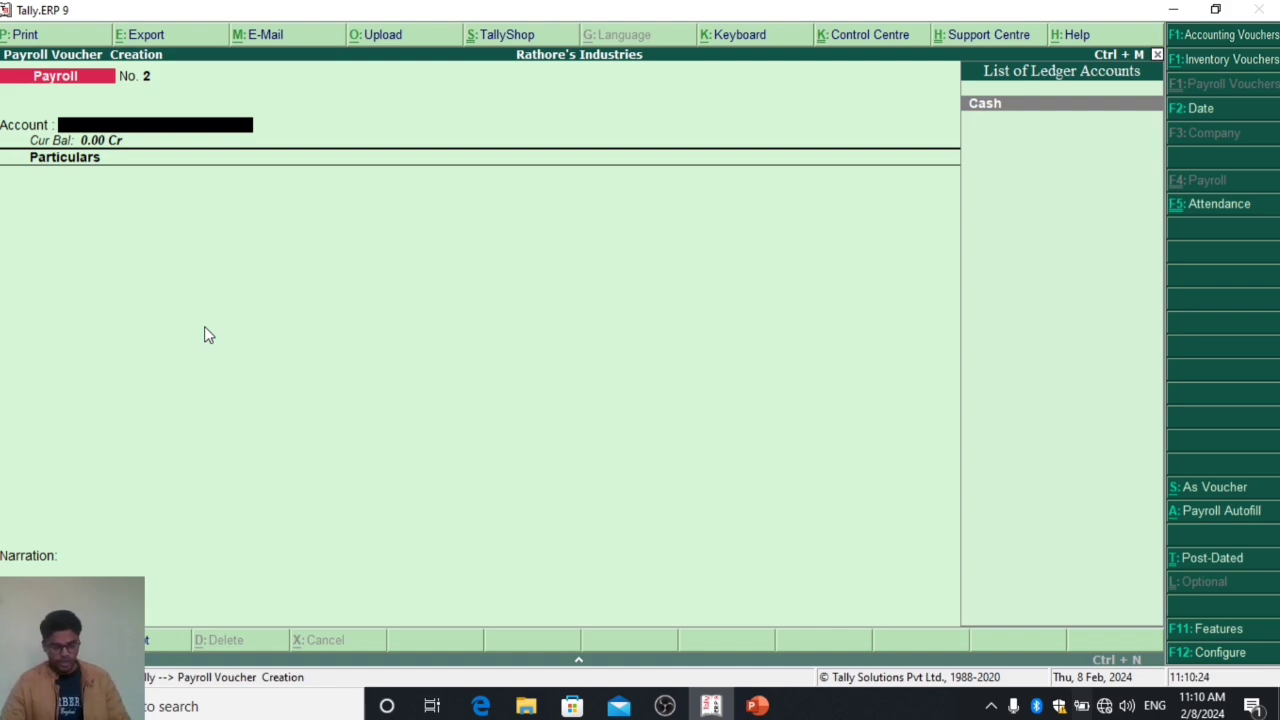
Start Payroll Autofill for a second Salary voucher, keeping the period 1-5-2023 to 31-5-2023
key(alt+a)
key(Down)
key(Return)
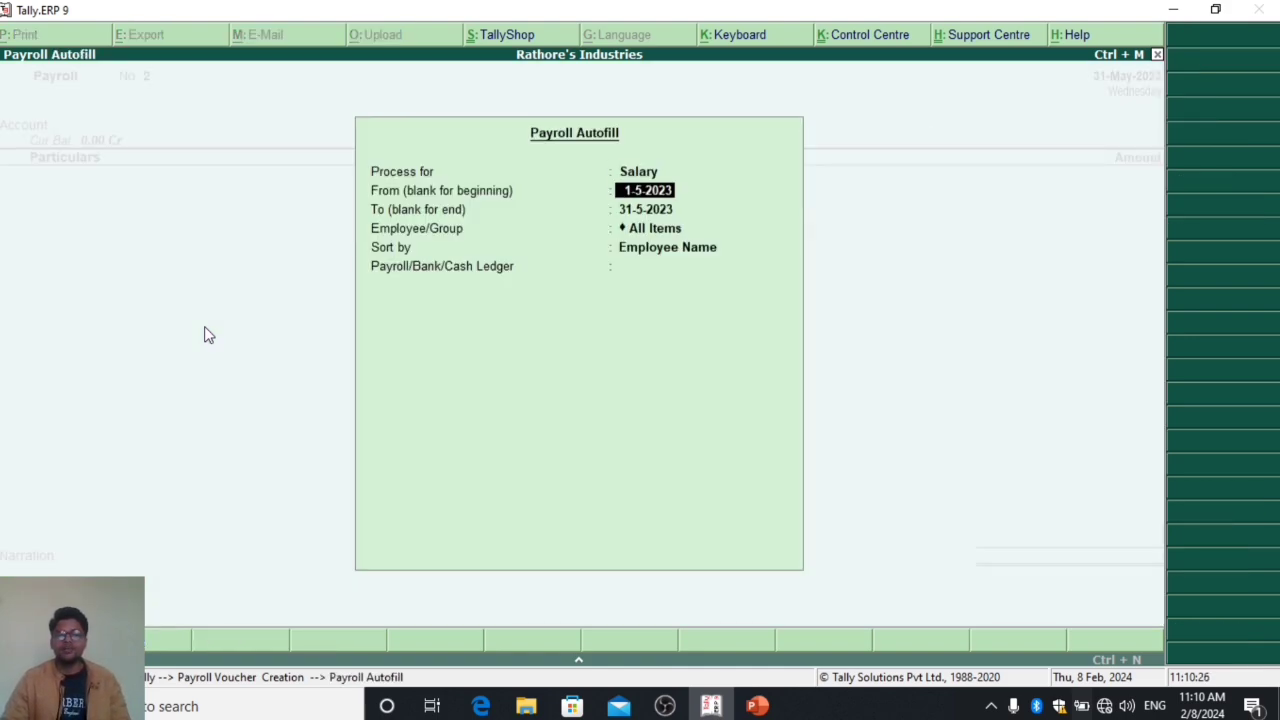
key(Return)
key(Return)
Fill the last listed employee's salary, sorted by Employee Name and paid from the Cash ledger, and save the payroll voucher
key(Down)
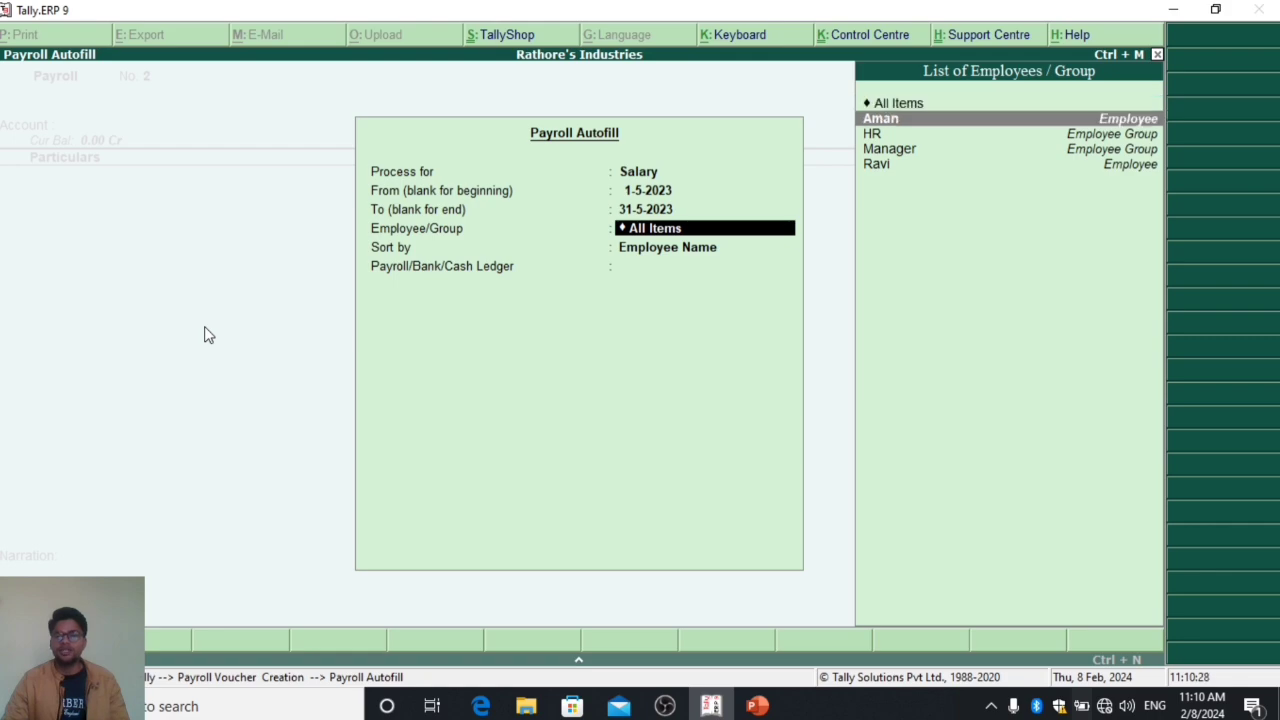
key(Down)
key(Down)
key(Down)
key(Return)
key(Return)
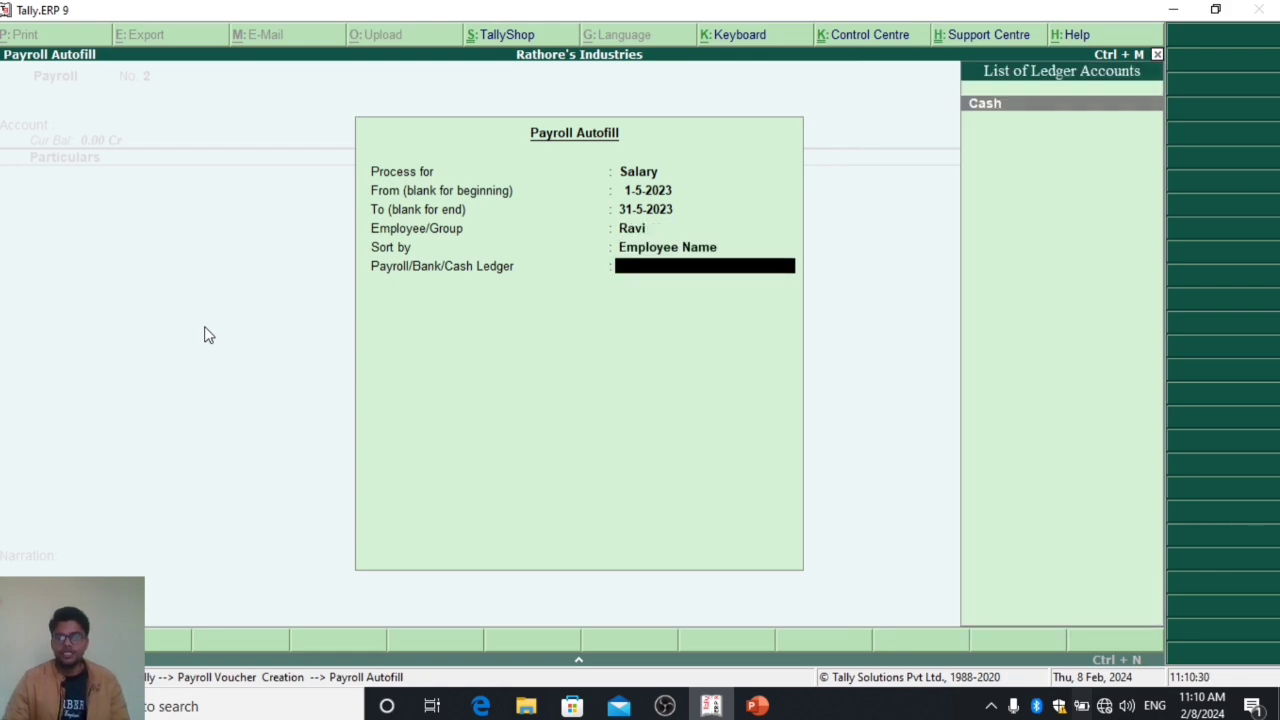
key(Return)
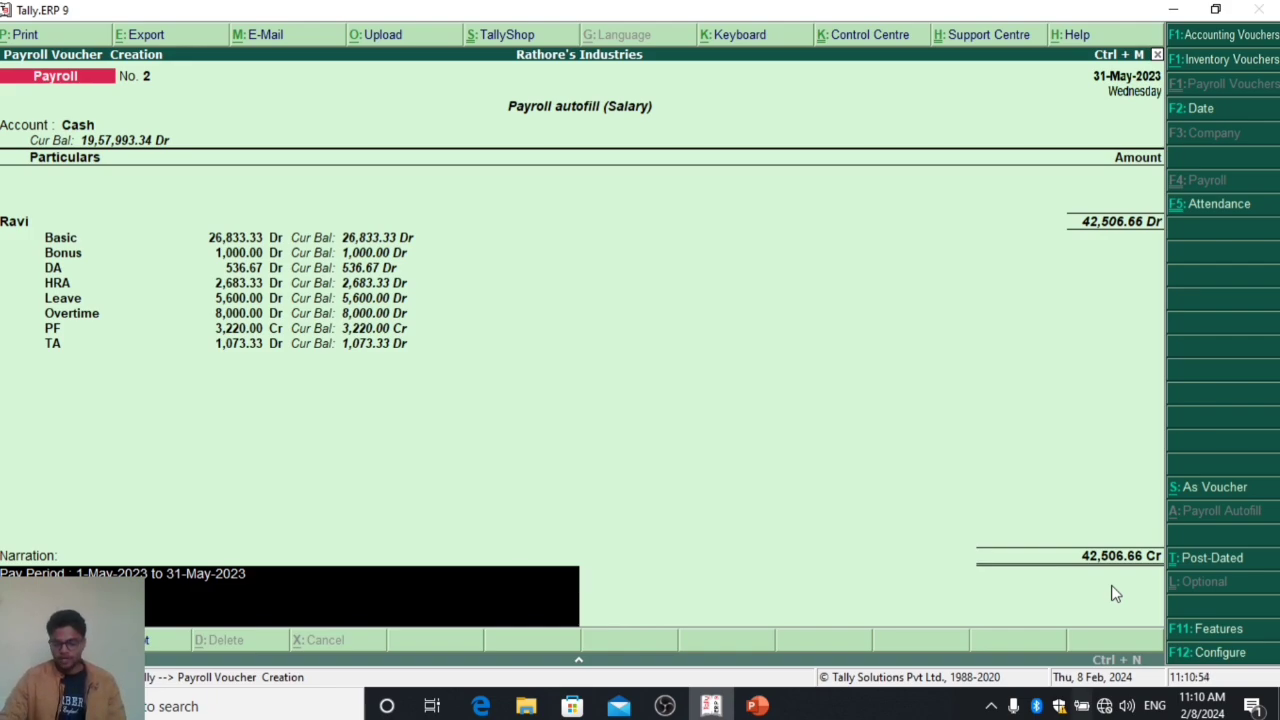
key(Return)
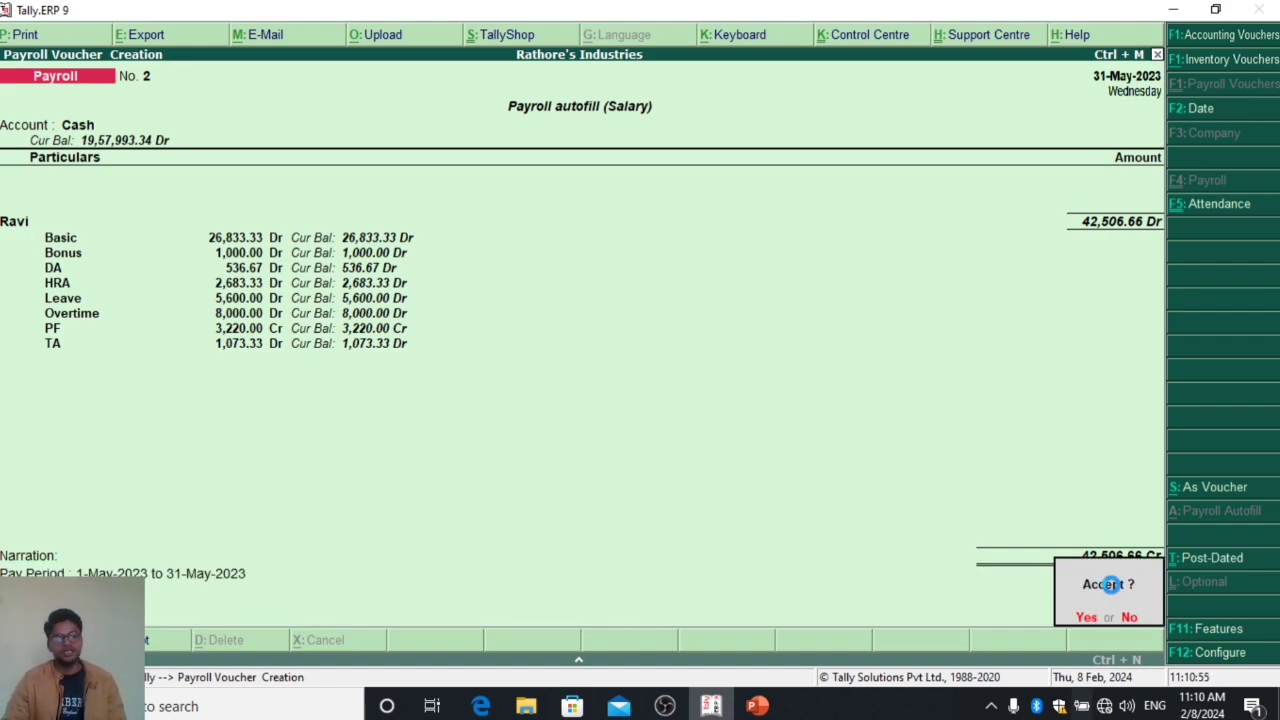
key(Return)
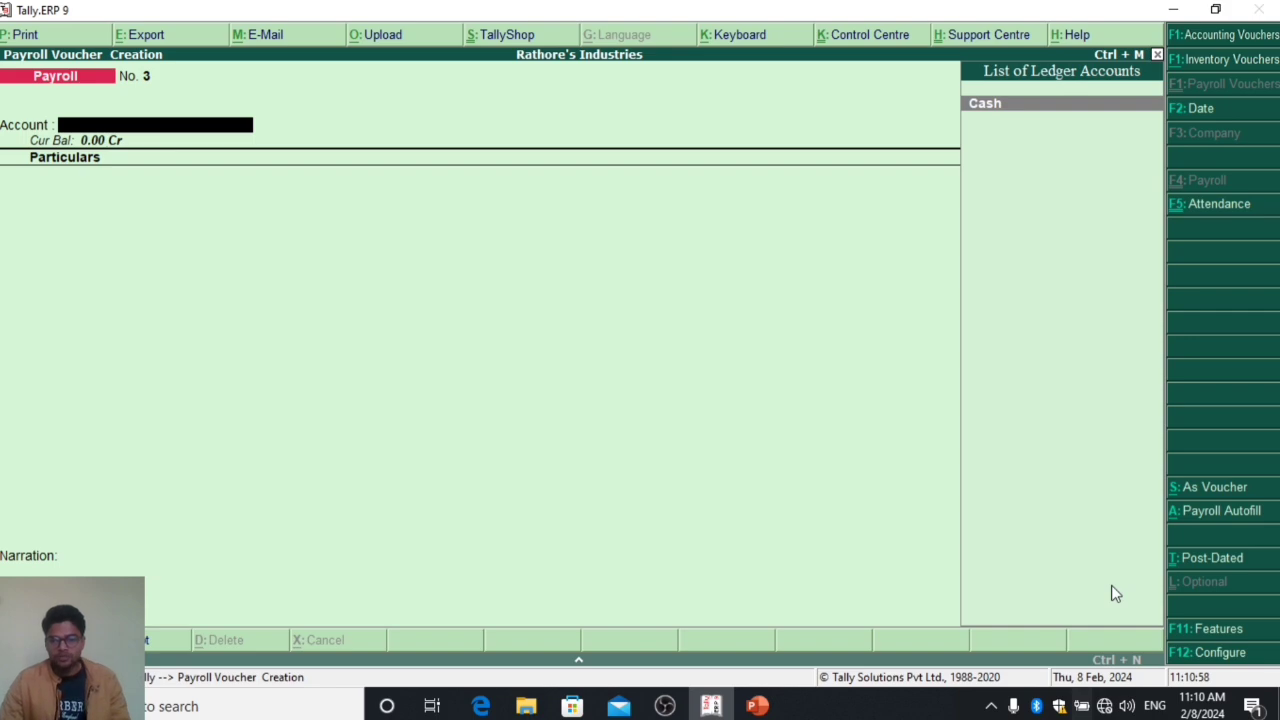
Leave payroll voucher entry and display the Trial Balance in detailed view
key(Escape)
key(Escape)
key(Escape)
key(Up)
key(Up)
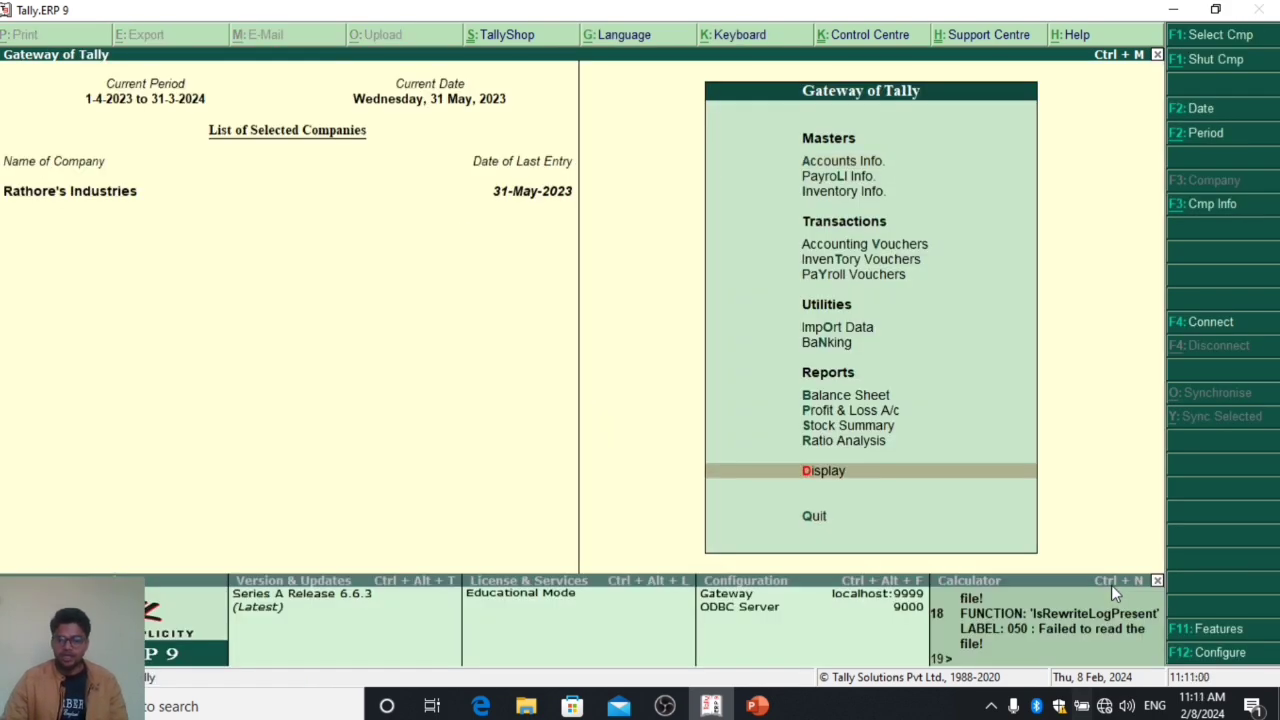
key(Return)
key(Return)
key(alt+F1)
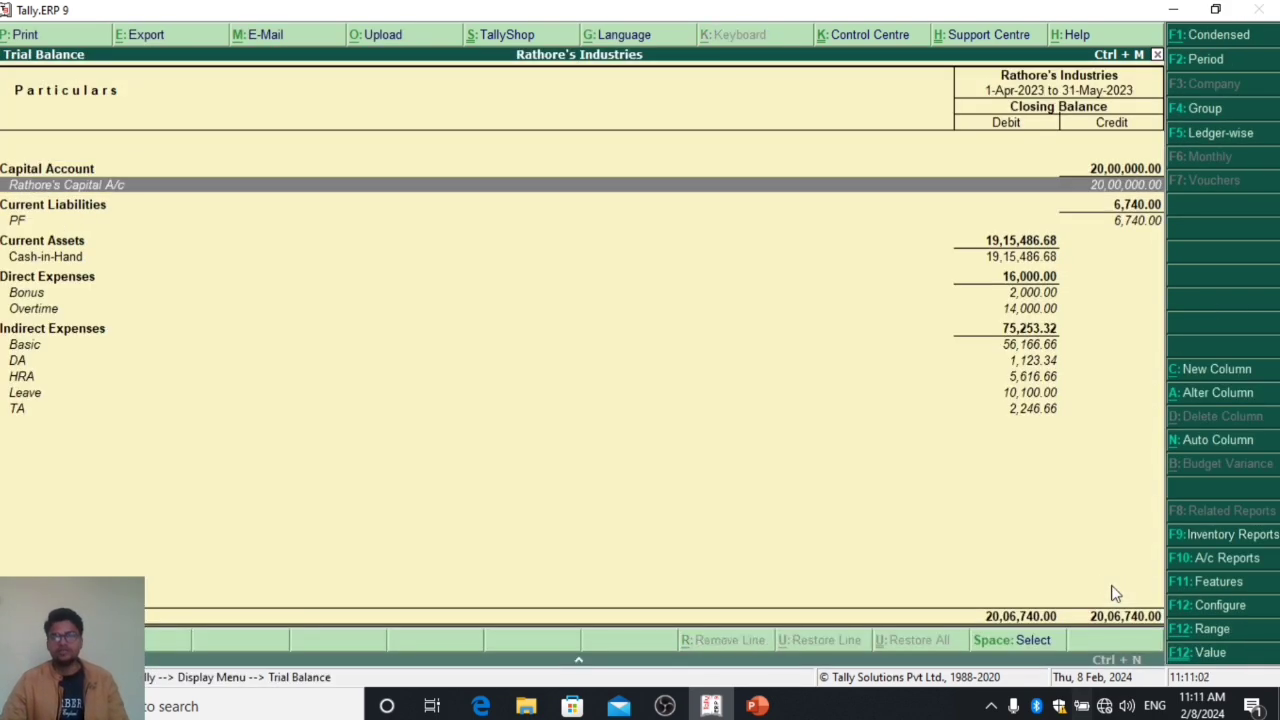
Examine the Trial Balance line by line from the capital account down to the salary expense heads, and close the report
key(Down)
key(Down)
key(Down)
key(Down)
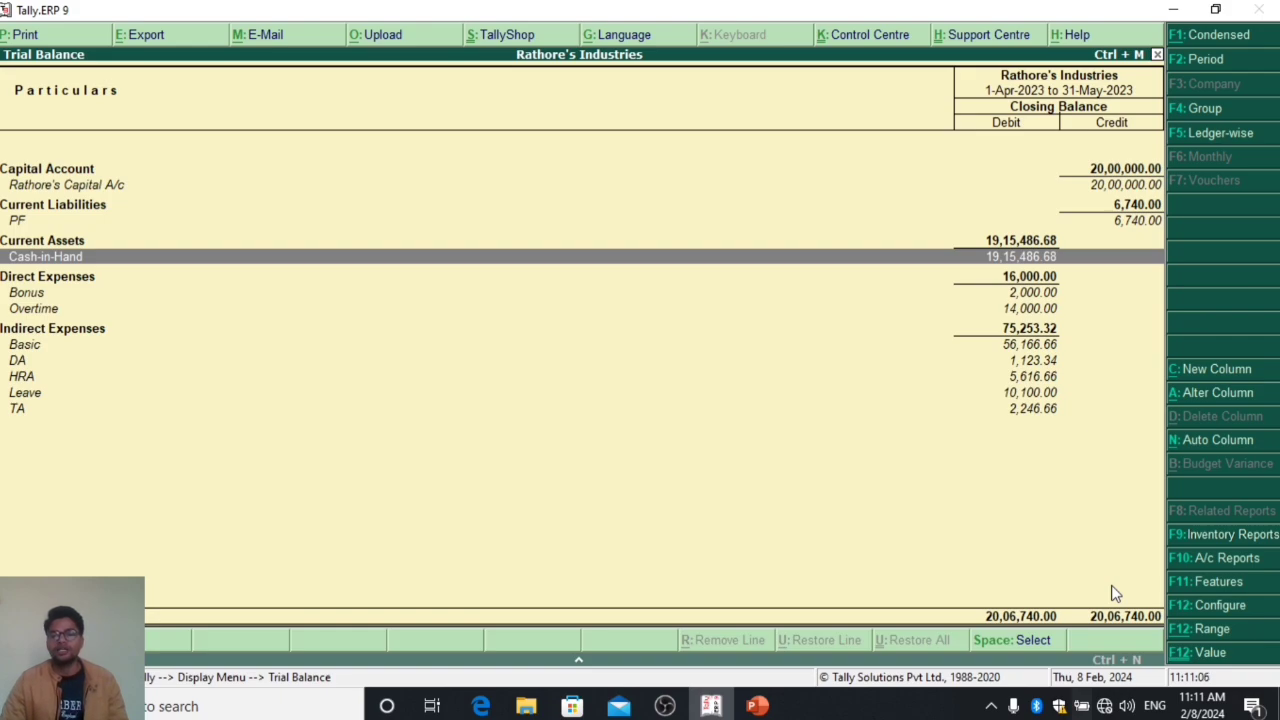
key(Down)
key(Down)
key(Down)
key(Down)
key(Down)
key(Down)
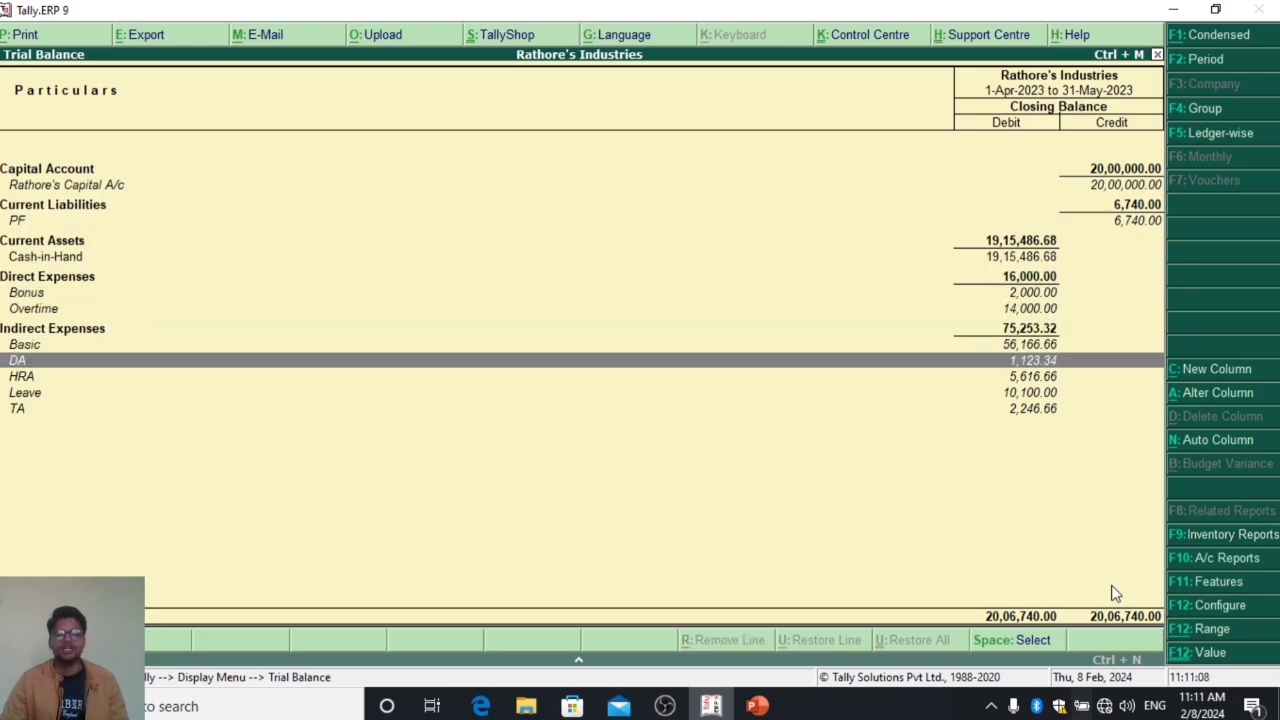
key(Escape)
key(Escape)
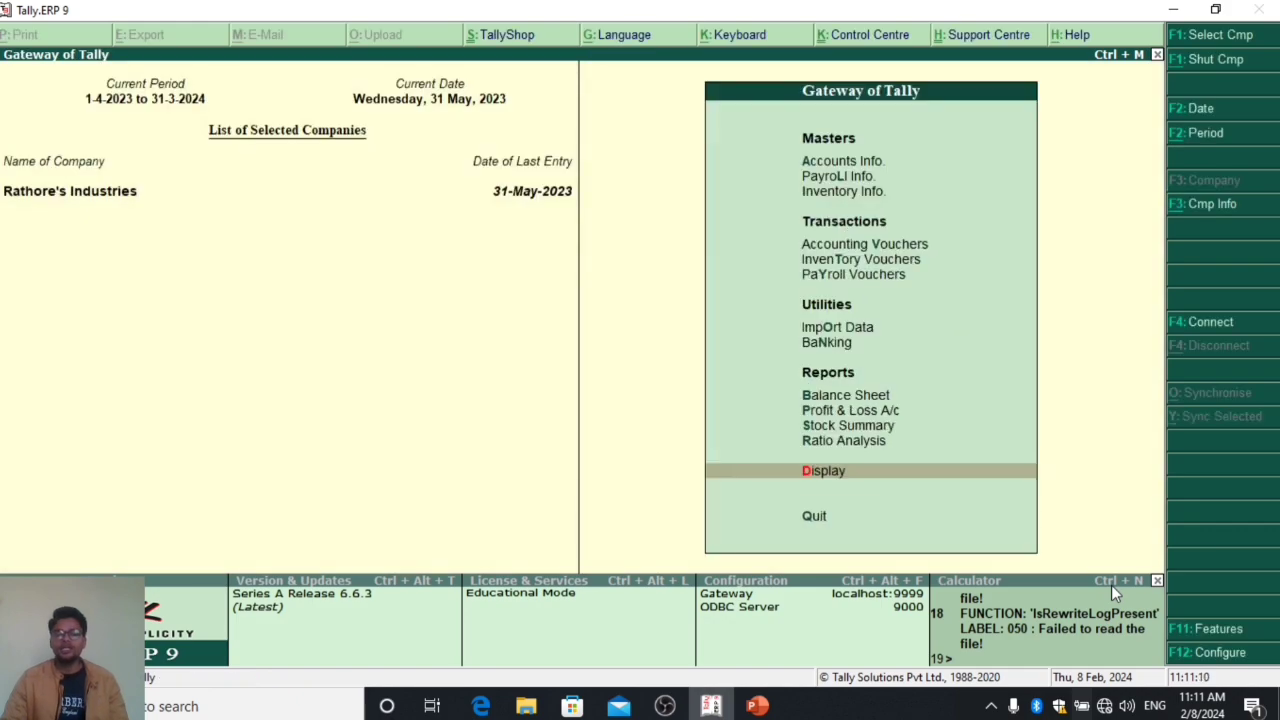
Go to the Pay Slip reports within the payroll statements
key(Return)
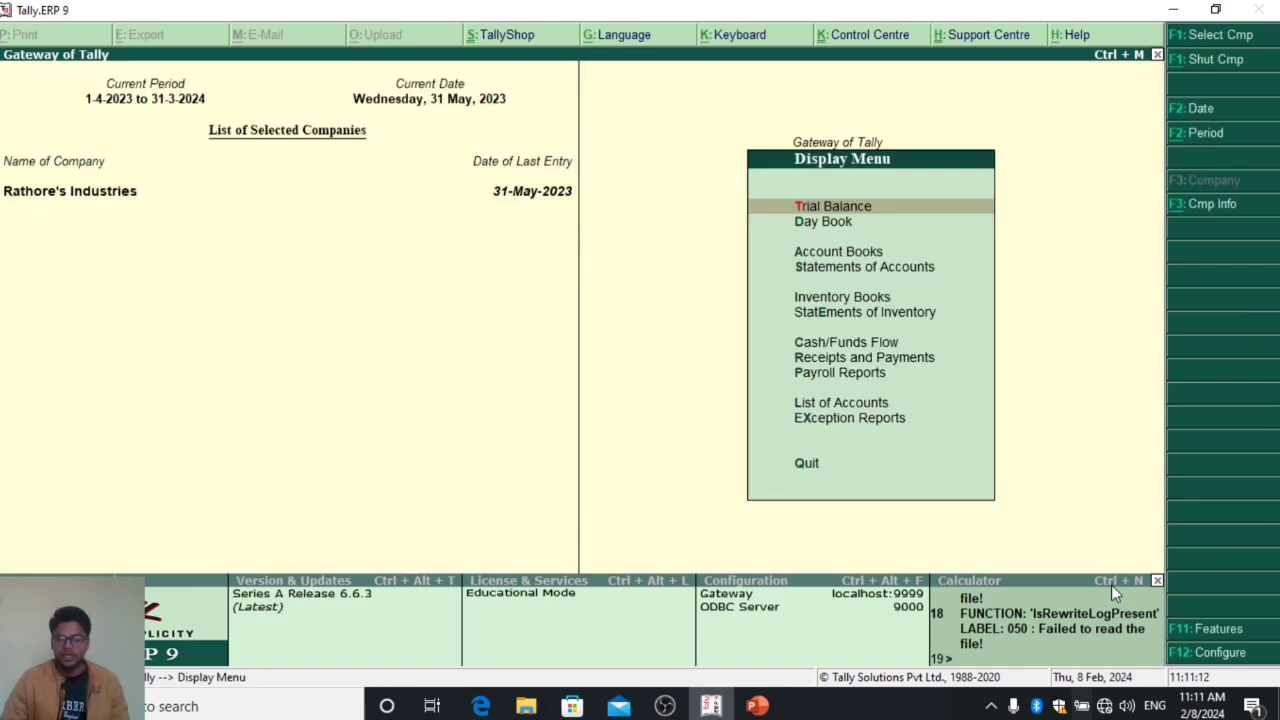
key(Escape)
key(Return)
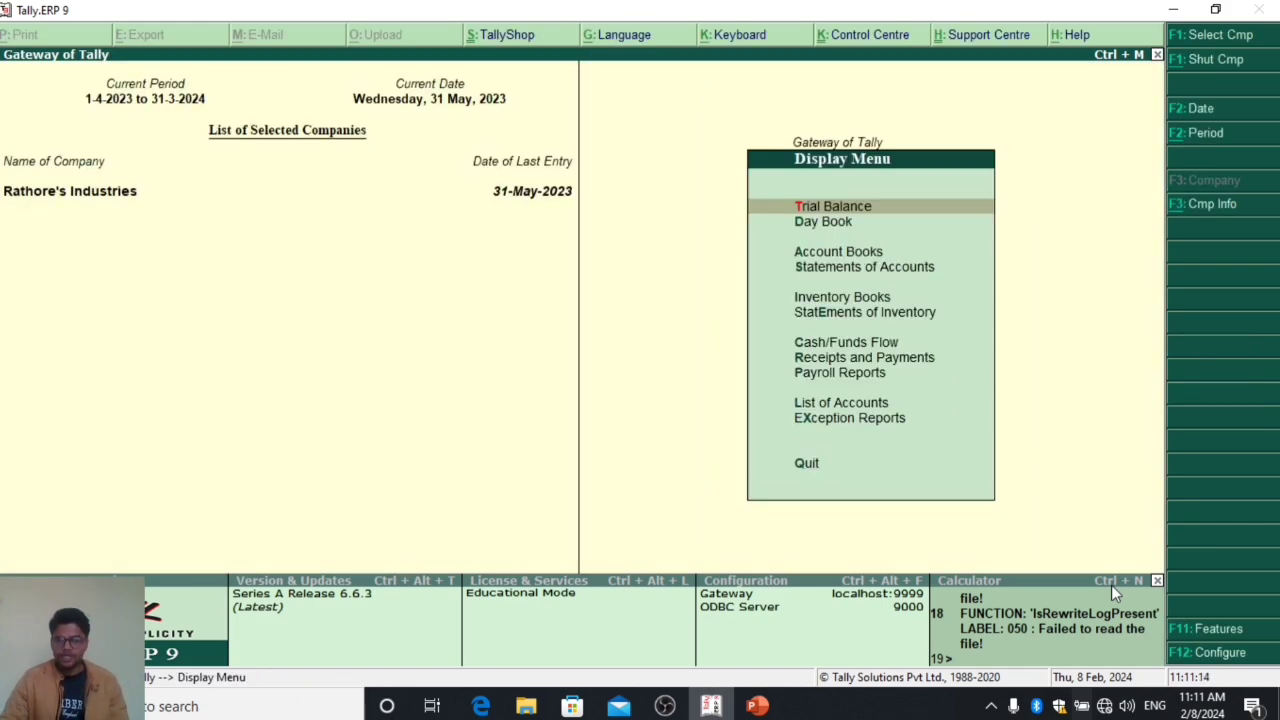
key(Down)
key(Down)
key(Down)
key(Down)
key(Down)
key(Down)
key(Up)
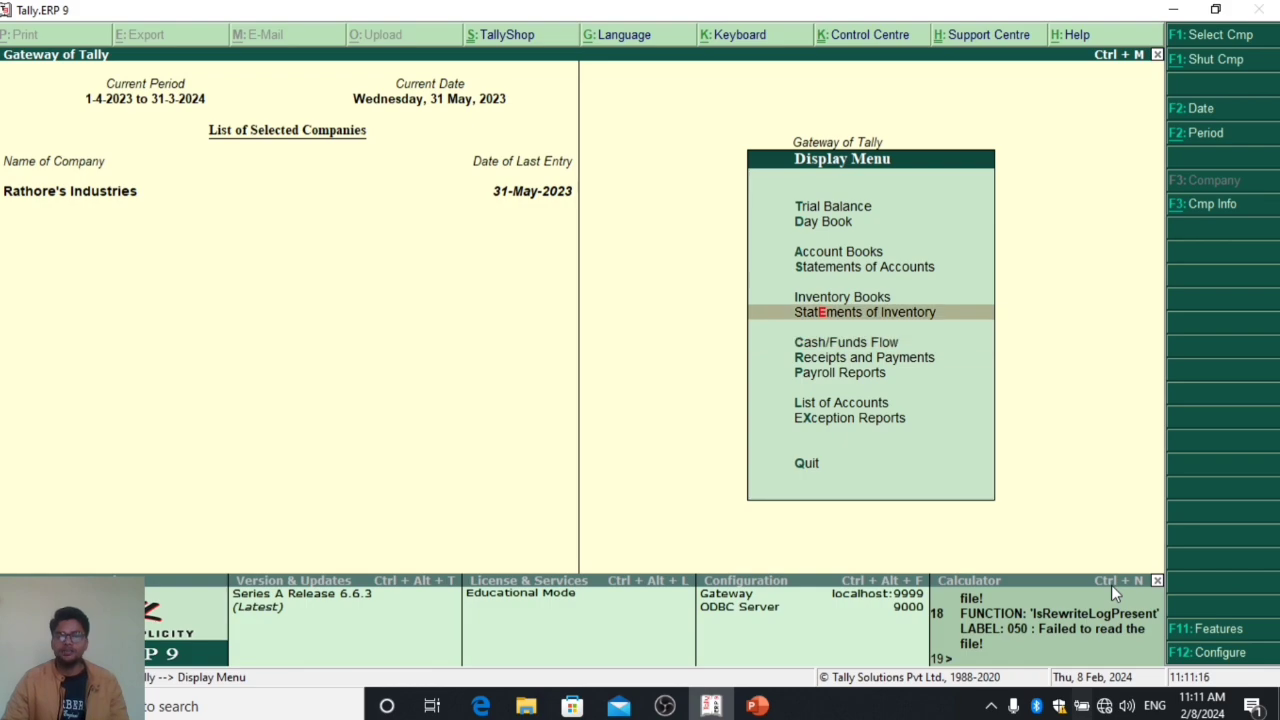
key(Return)
key(Escape)
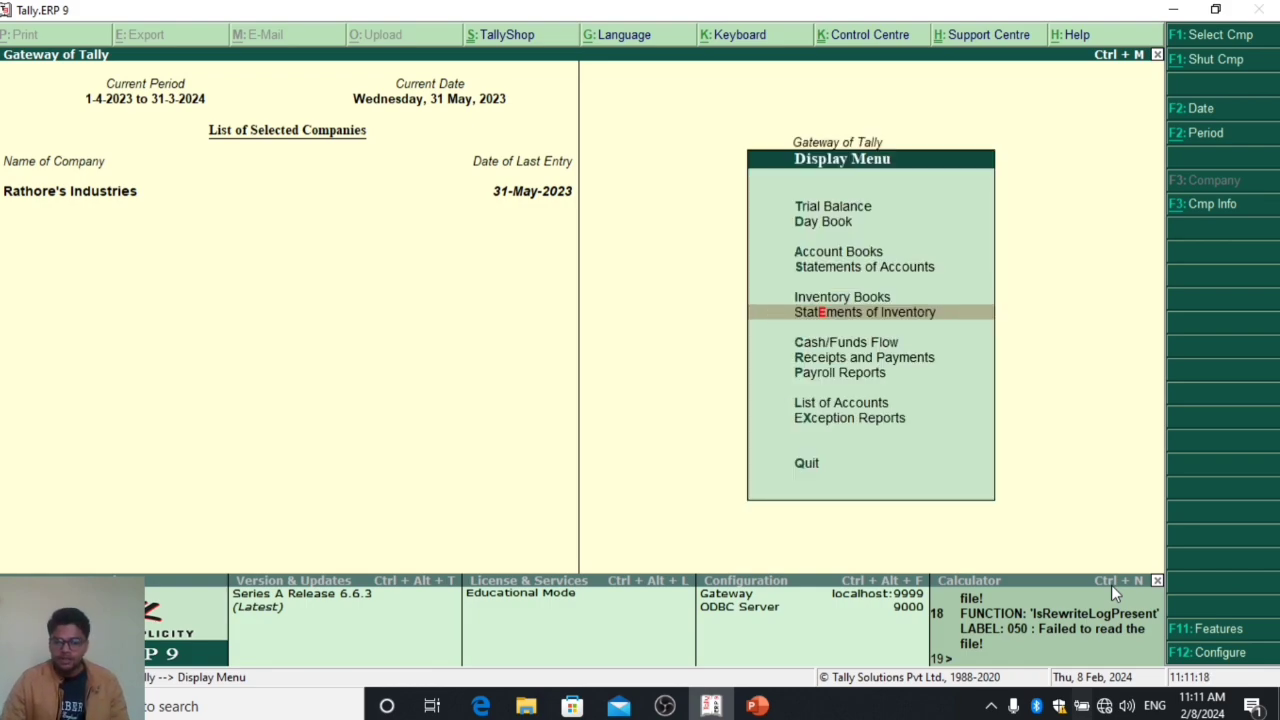
key(Down)
key(Down)
key(Down)
key(Return)
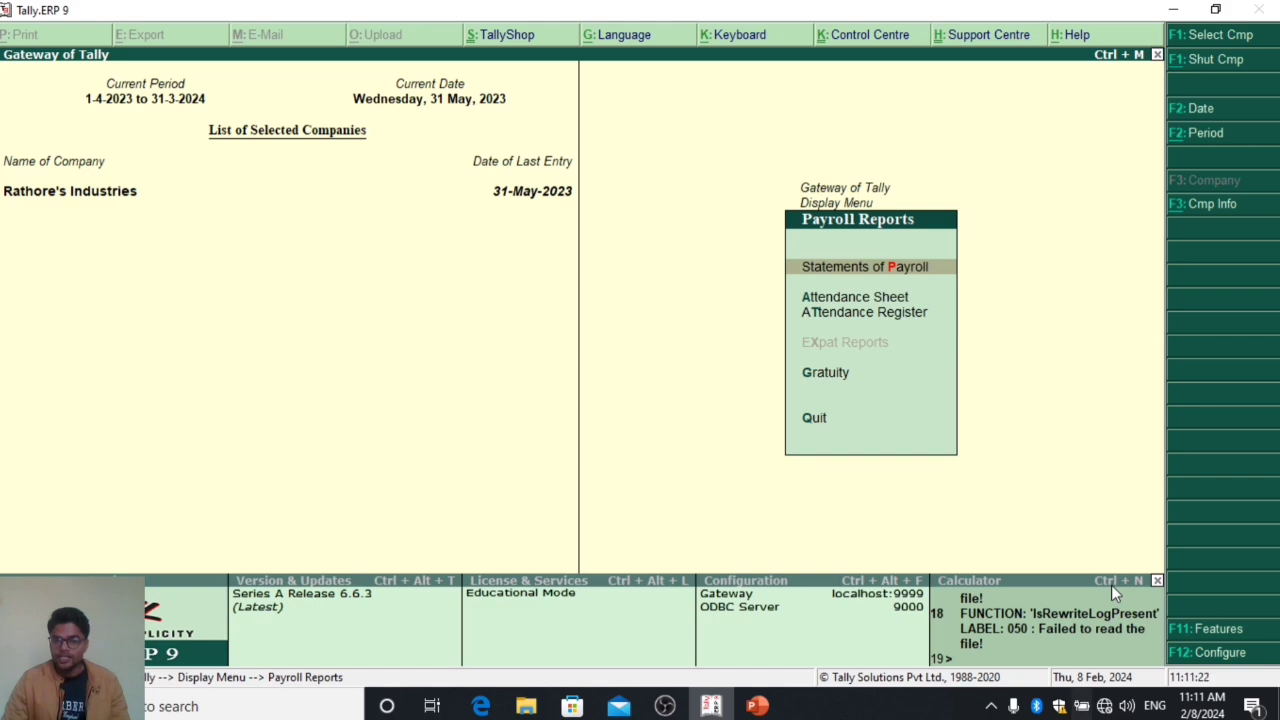
key(Return)
key(Return)
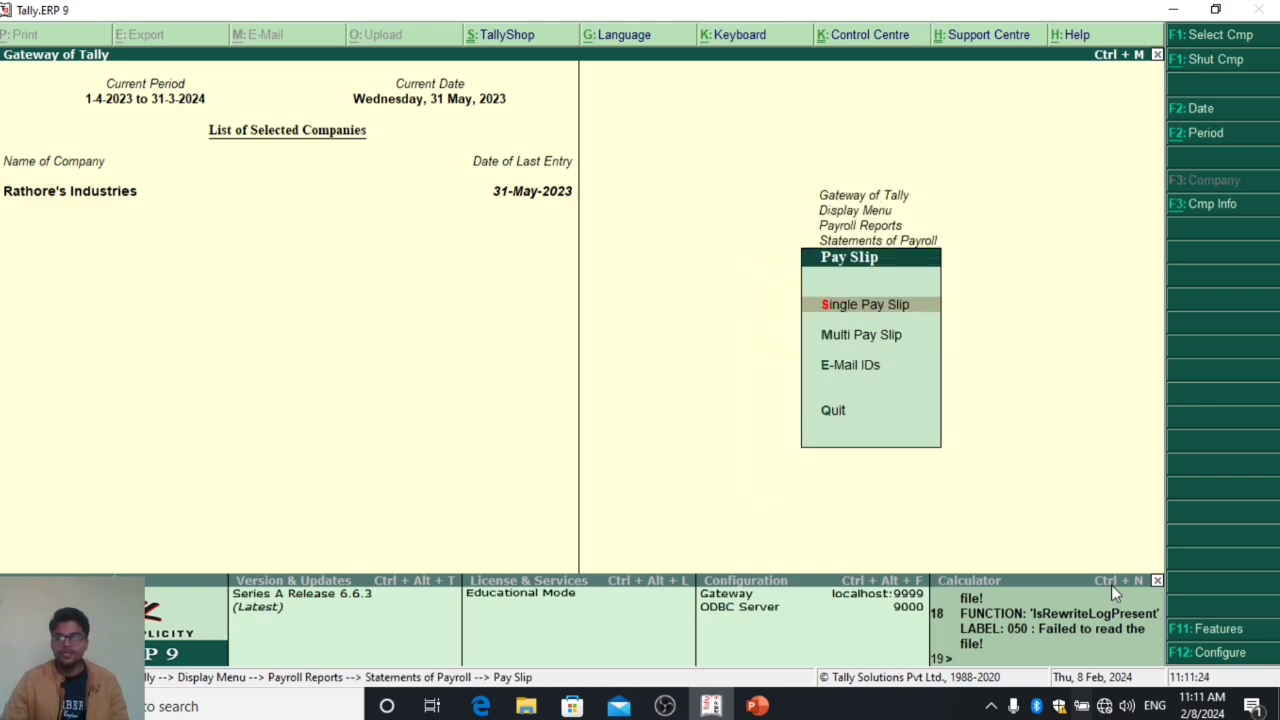
Display the single pay slip of the HR employee, first in the employee list
key(Return)
key(Down)
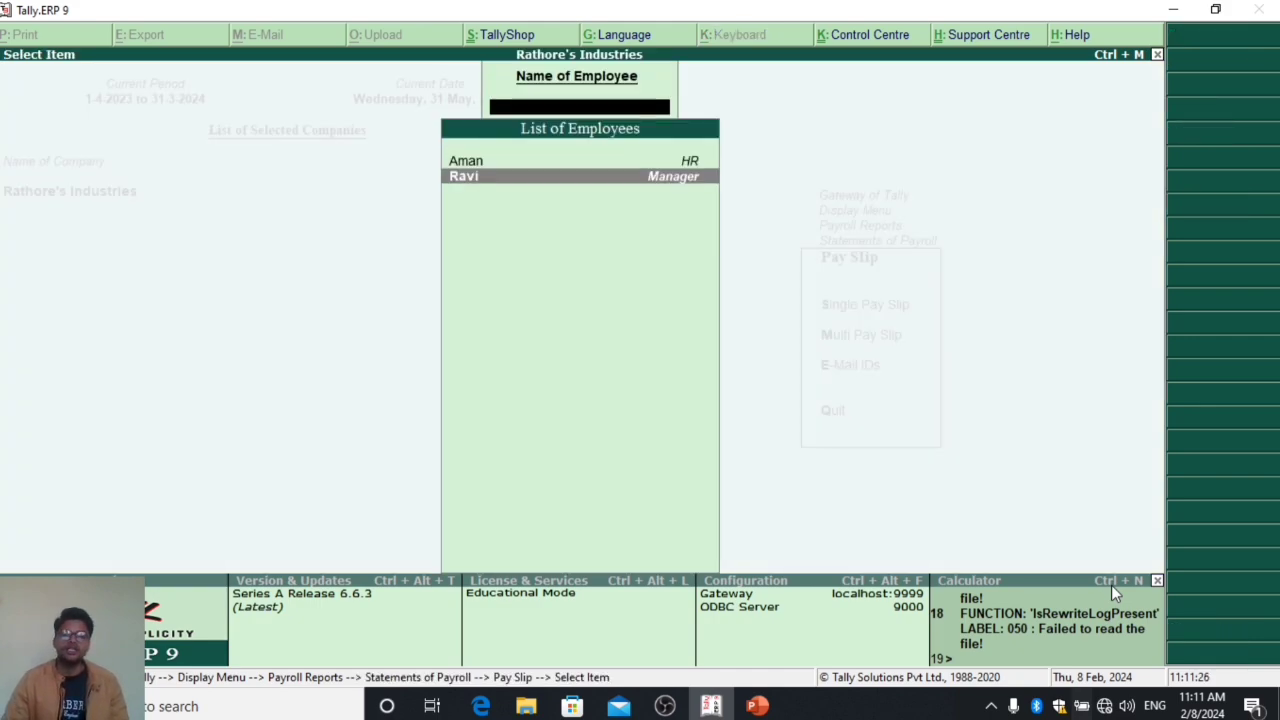
key(Up)
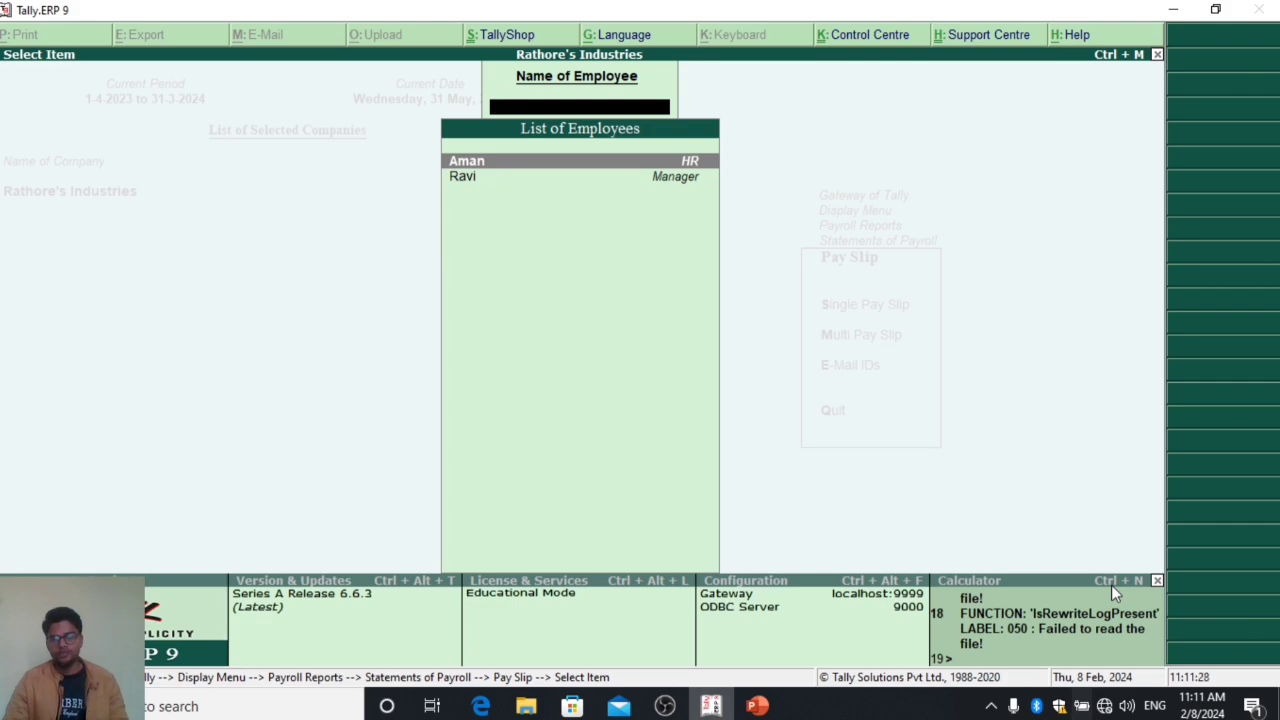
key(Return)
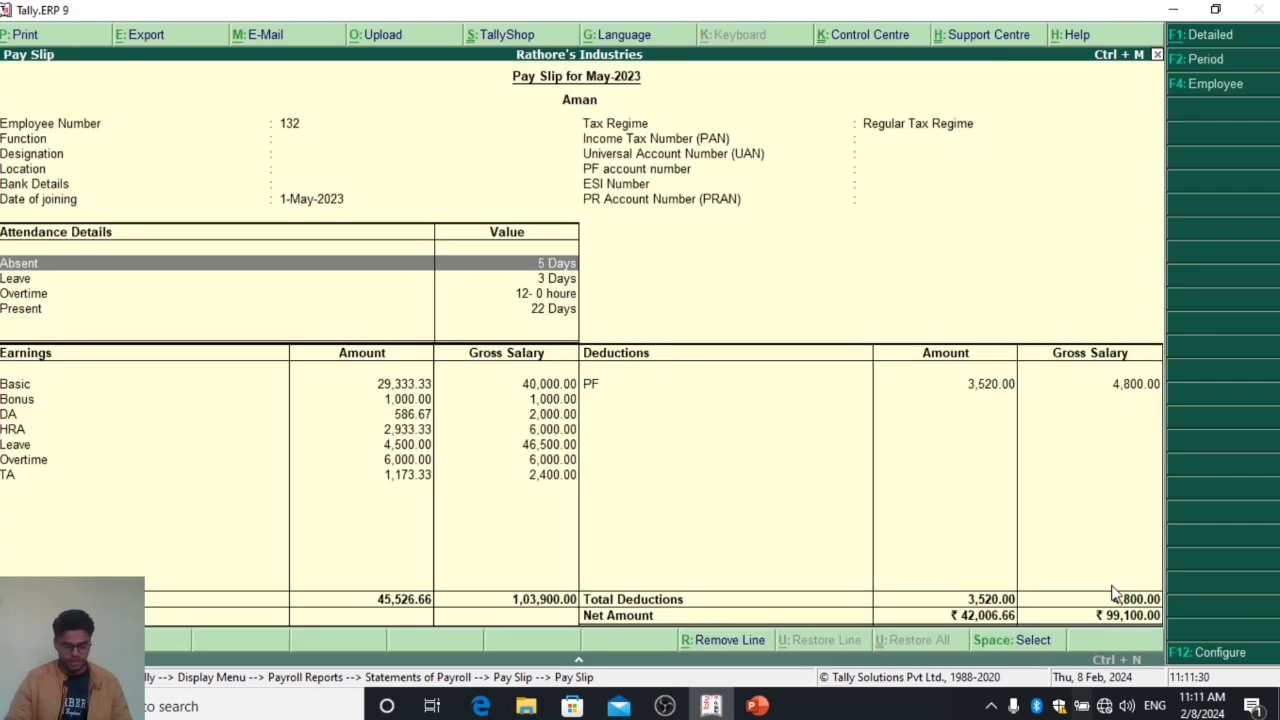
Preview the HR employee's pay slip for printing with the default settings, enlarge it to read, and return to the employee list
key(alt+p)
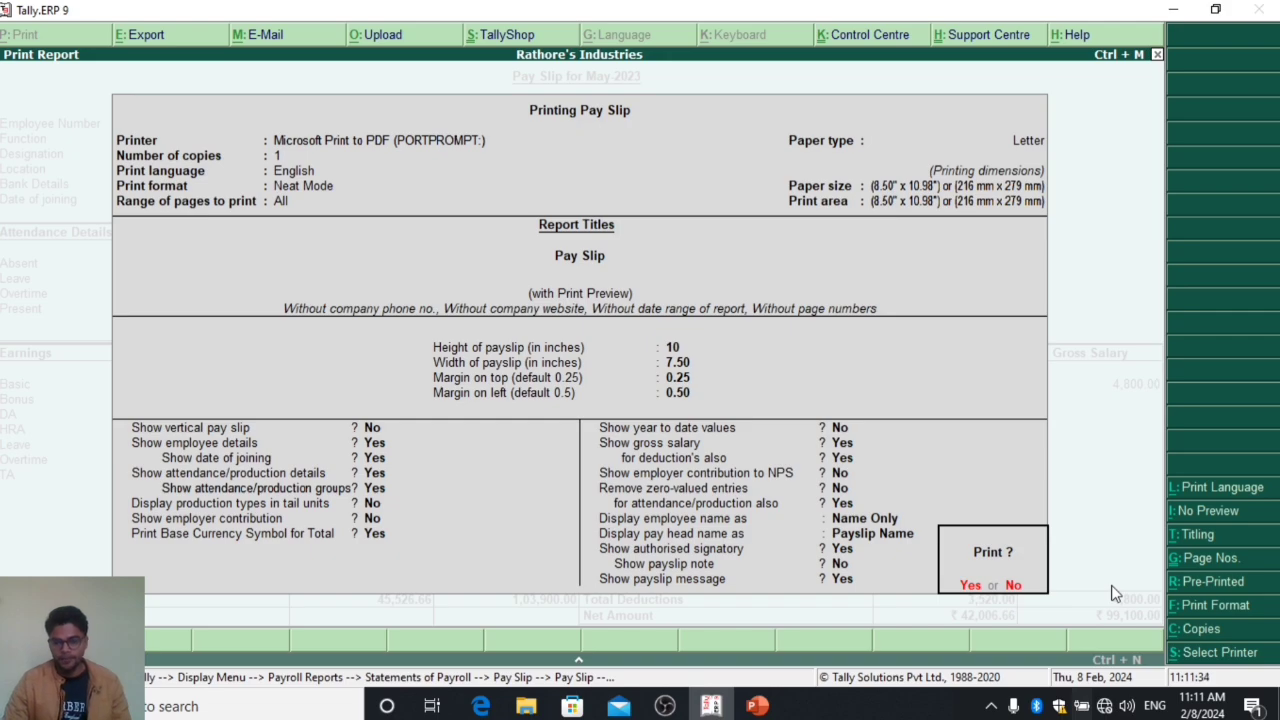
key(Return)
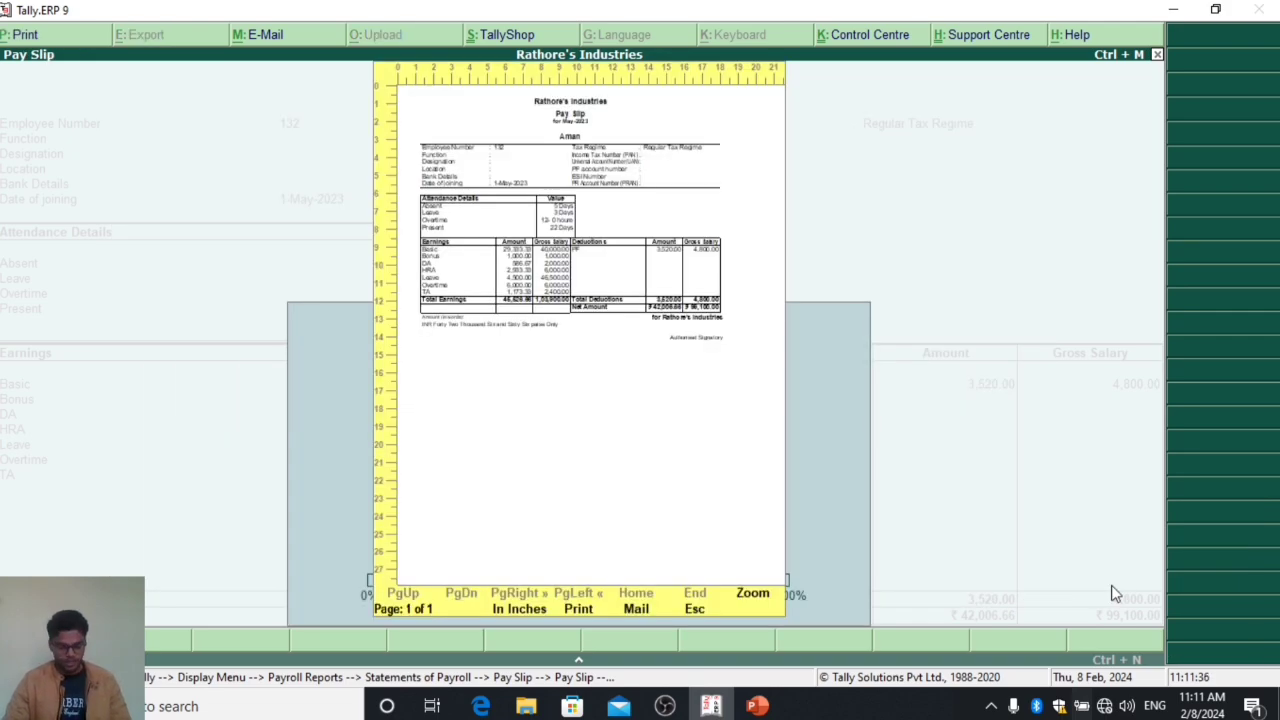
key(Return)
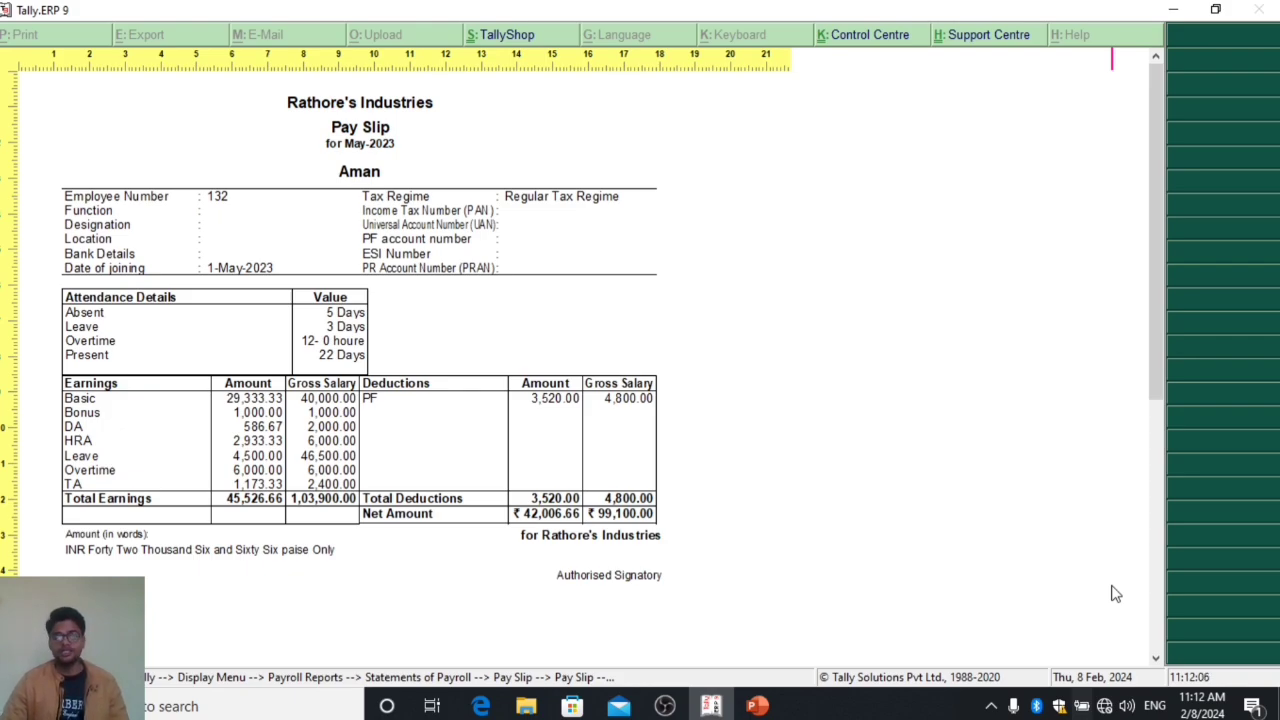
key(Escape)
key(Escape)
key(Escape)
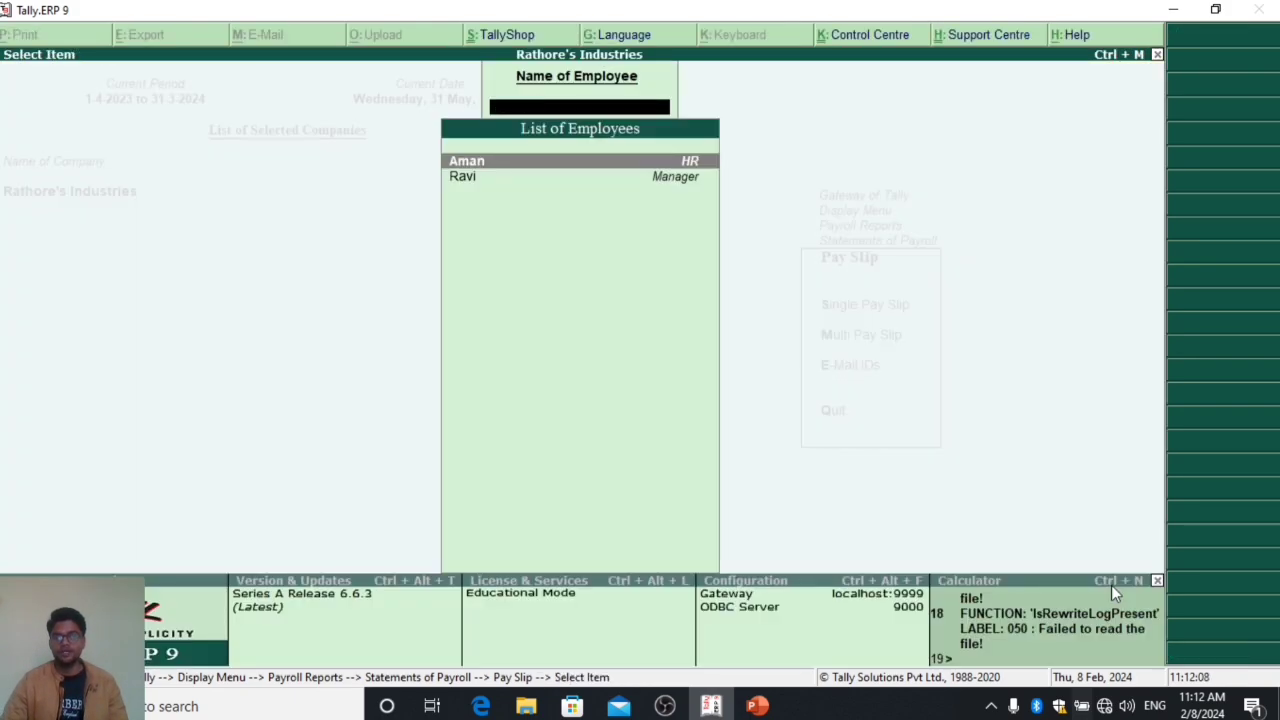
Display the Manager's single pay slip and open its enlarged print preview with the default settings
key(Down)
key(Return)
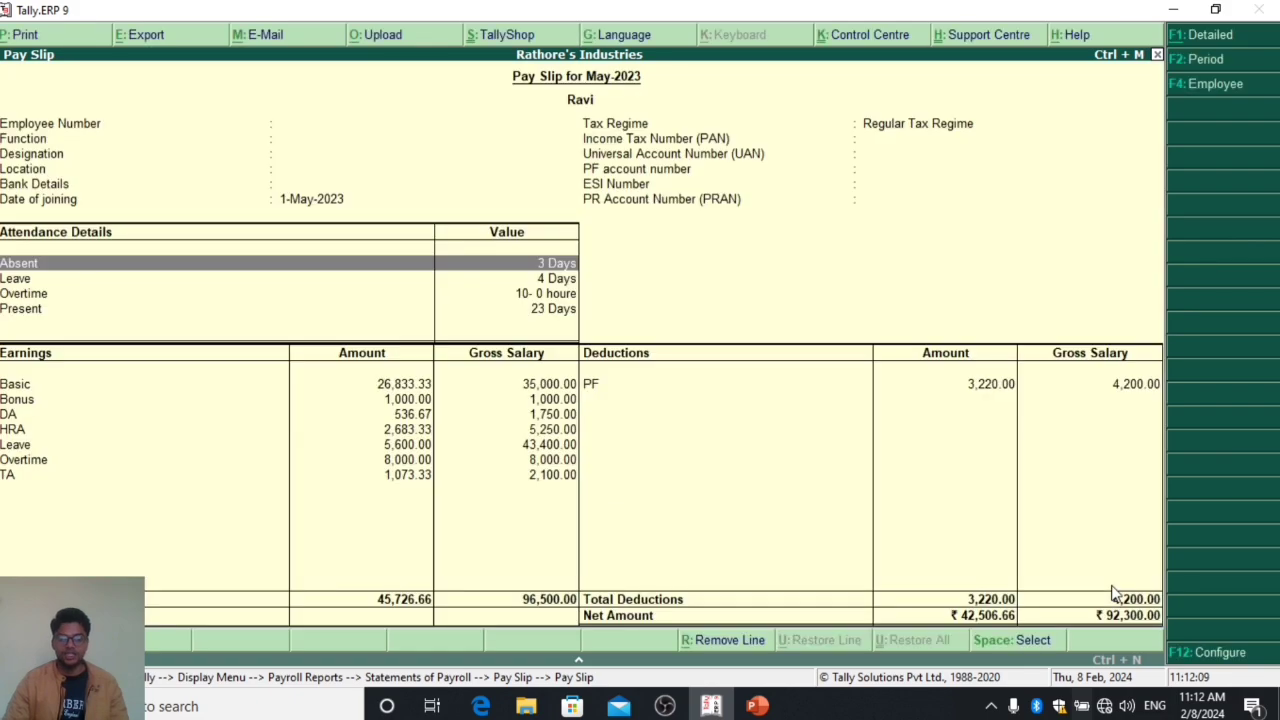
key(alt+p)
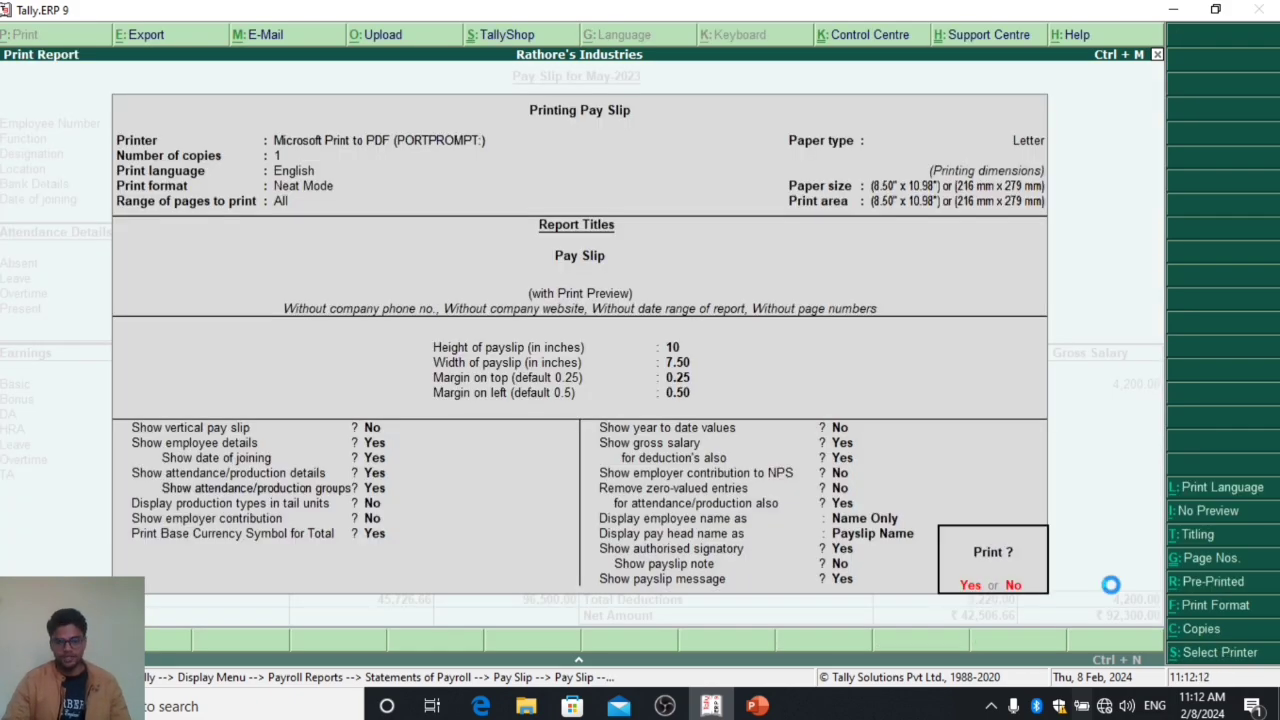
key(Return)
key(Return)
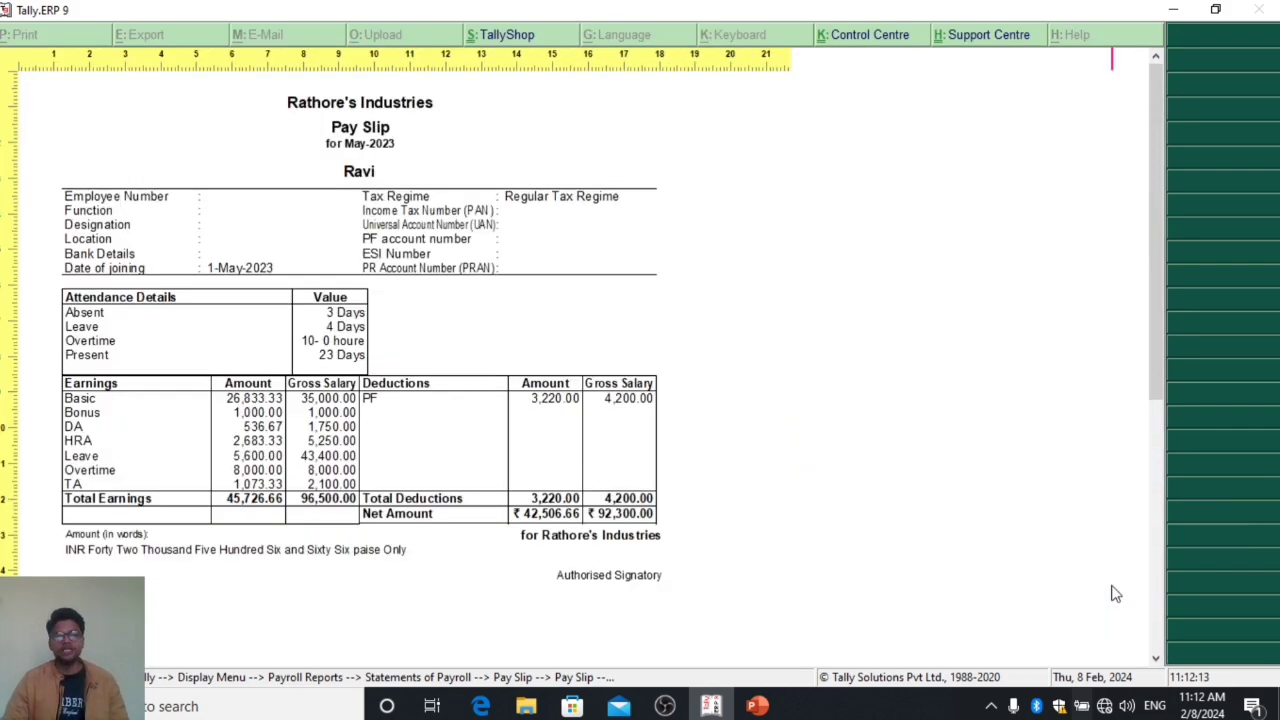